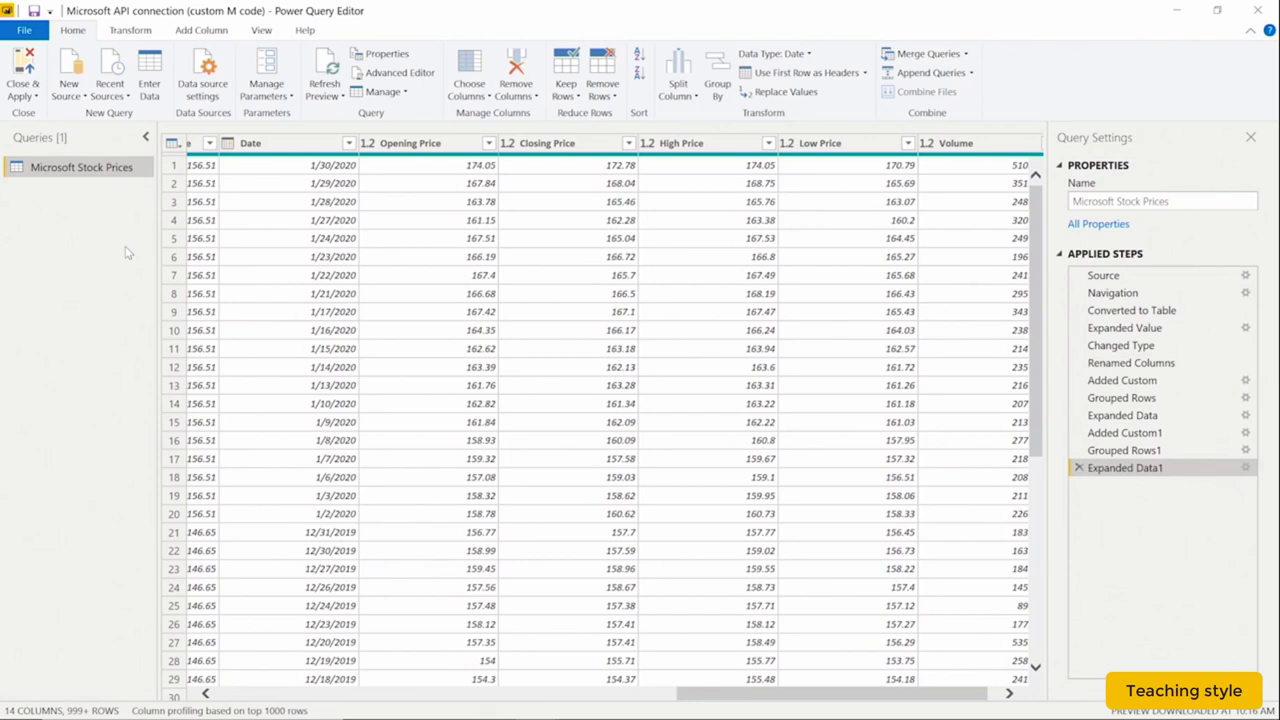
Open the Microsoft Stock Prices query's Advanced editor and select all its M code for copying
left_click(390, 77)
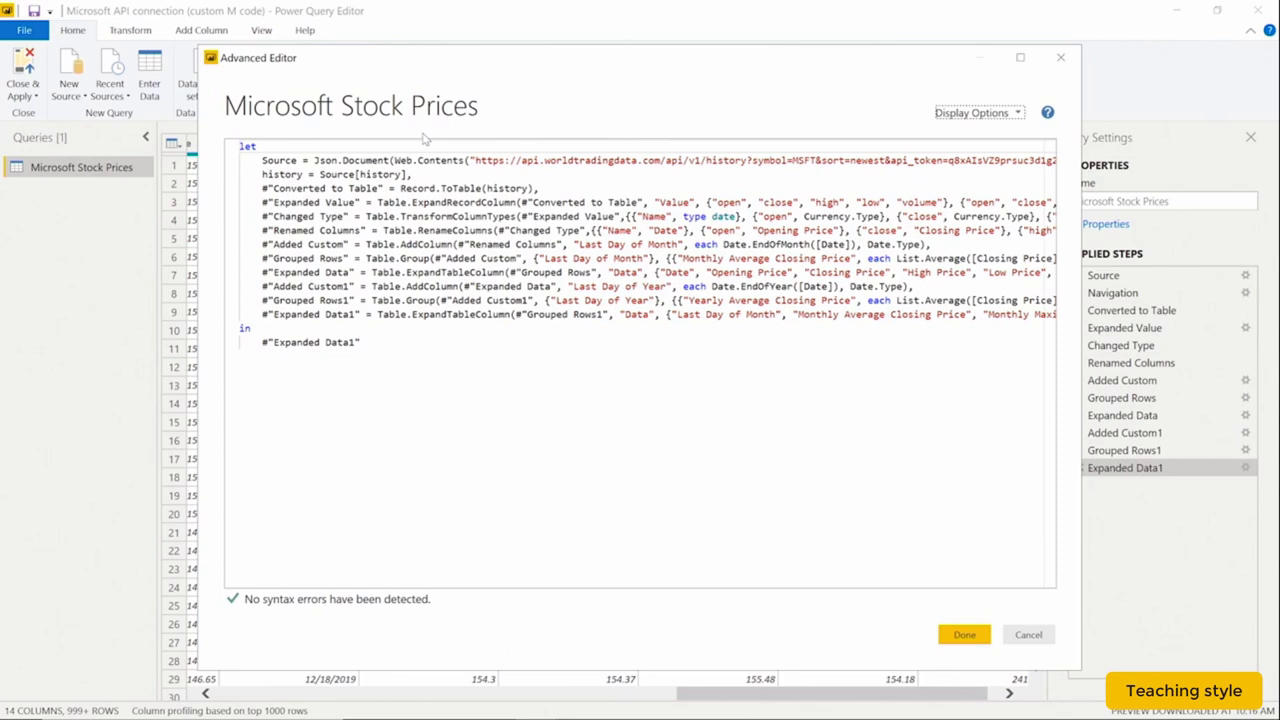
left_click(435, 341)
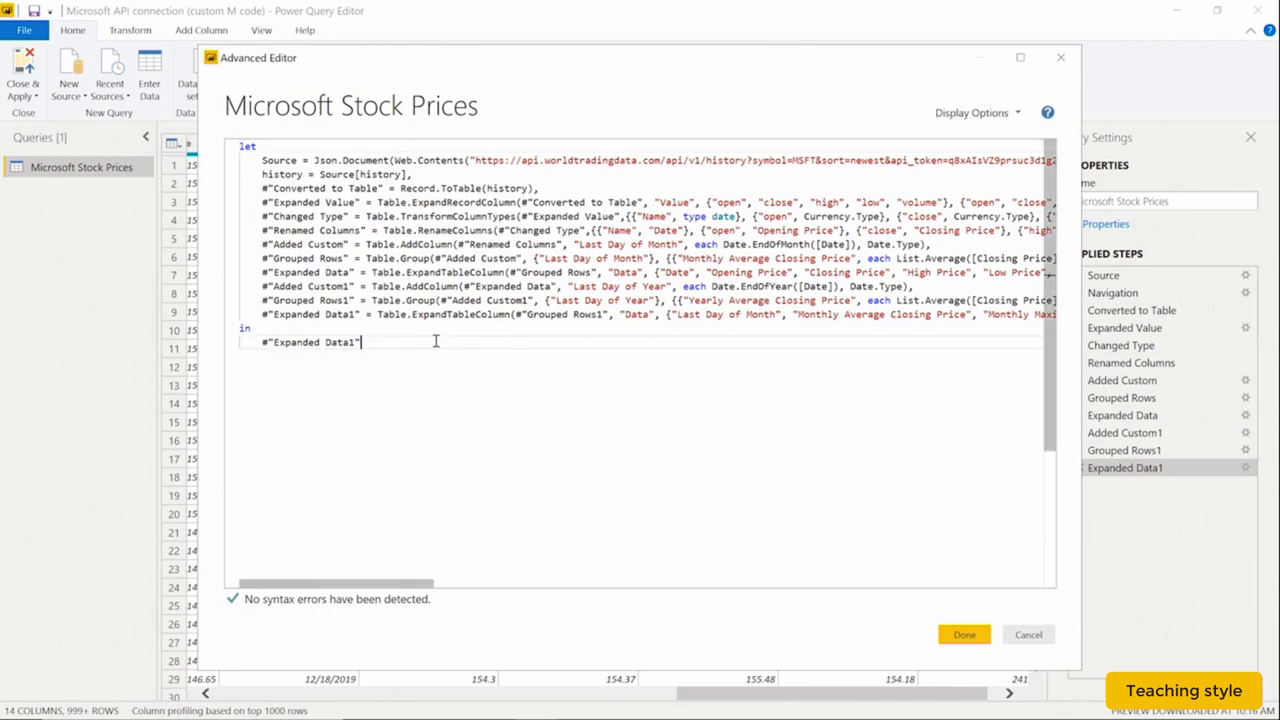
key("ctrl+a")
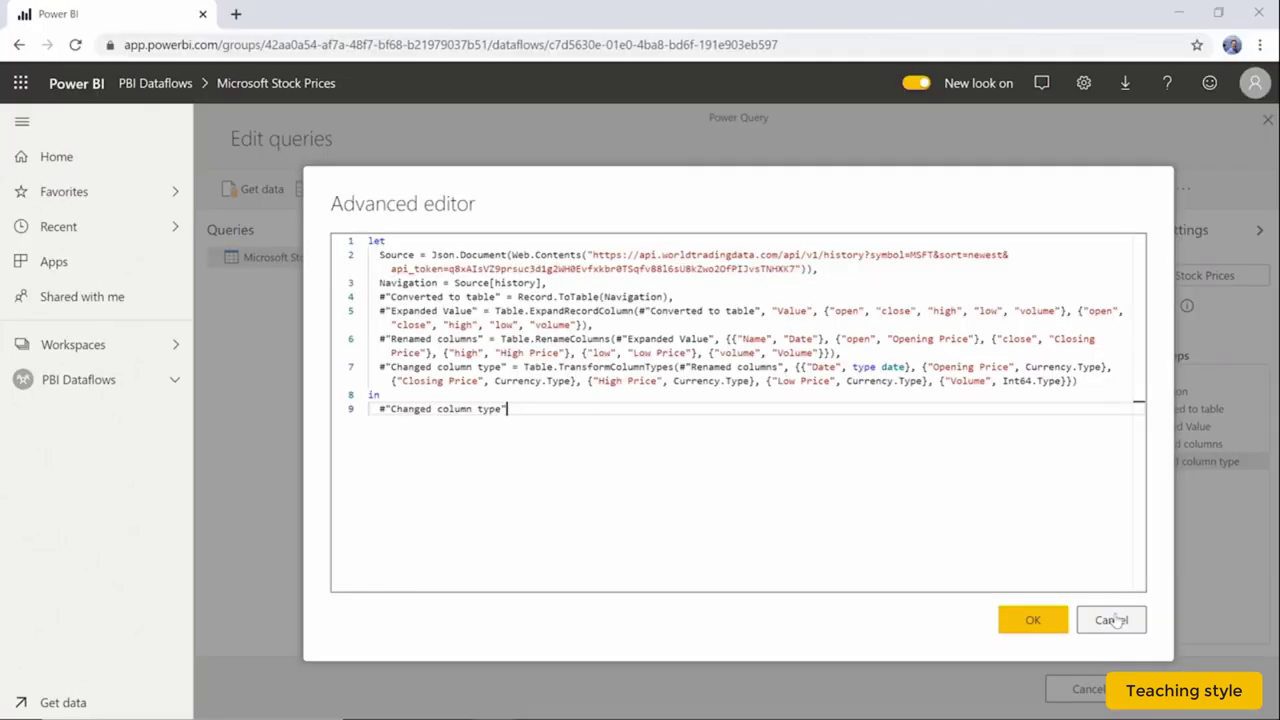
Close the Advanced editor, query editor and Microsoft Stock Prices dataflow, then open Testing Tables
left_click(1112, 620)
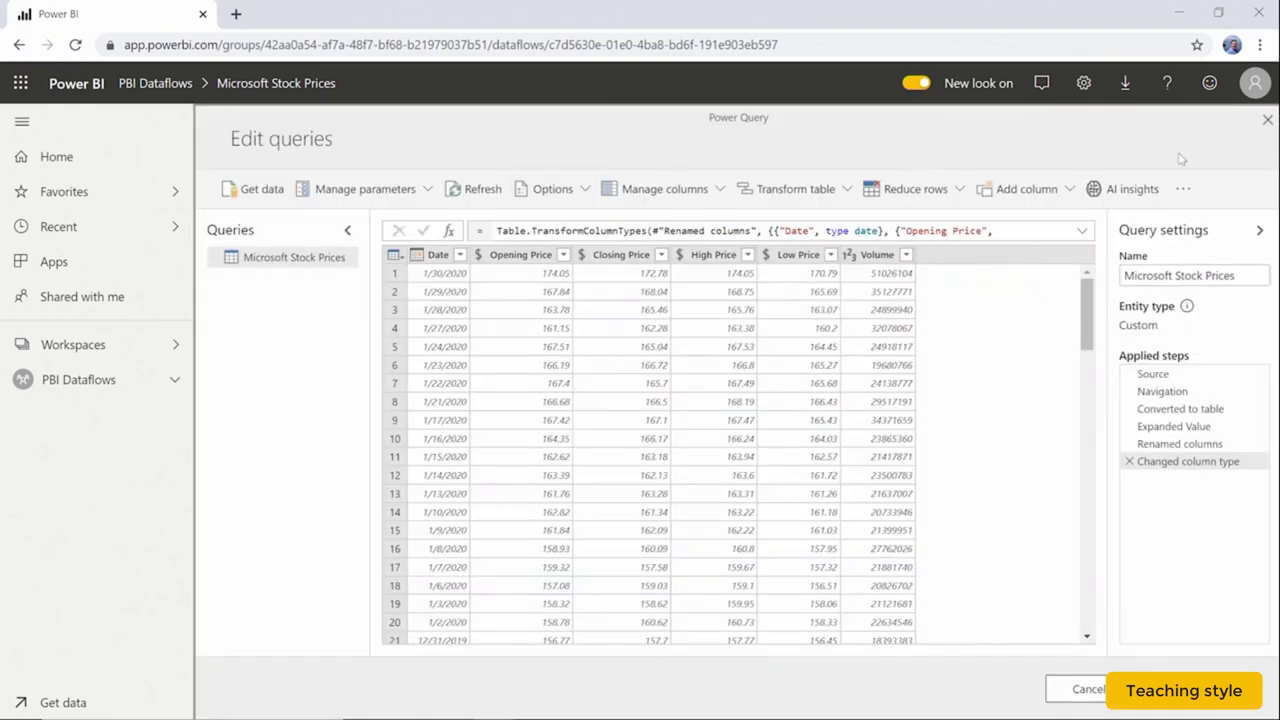
left_click(1078, 689)
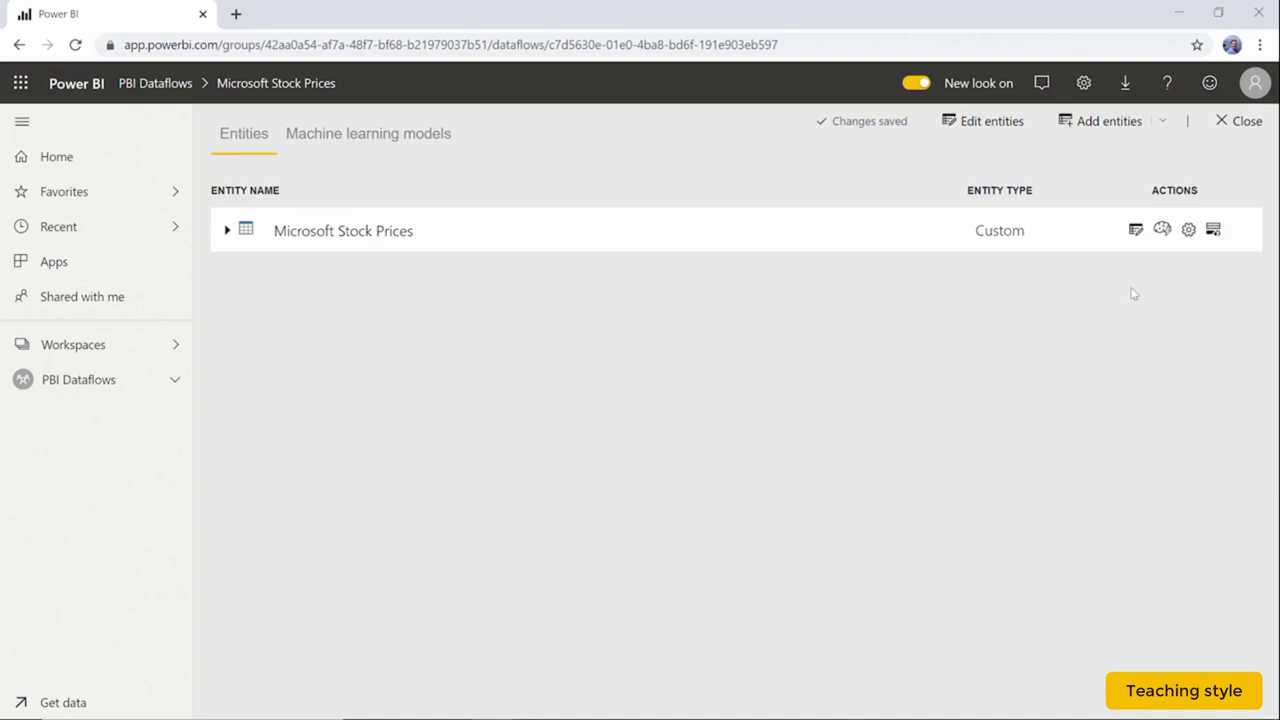
left_click(1243, 121)
left_click(312, 356)
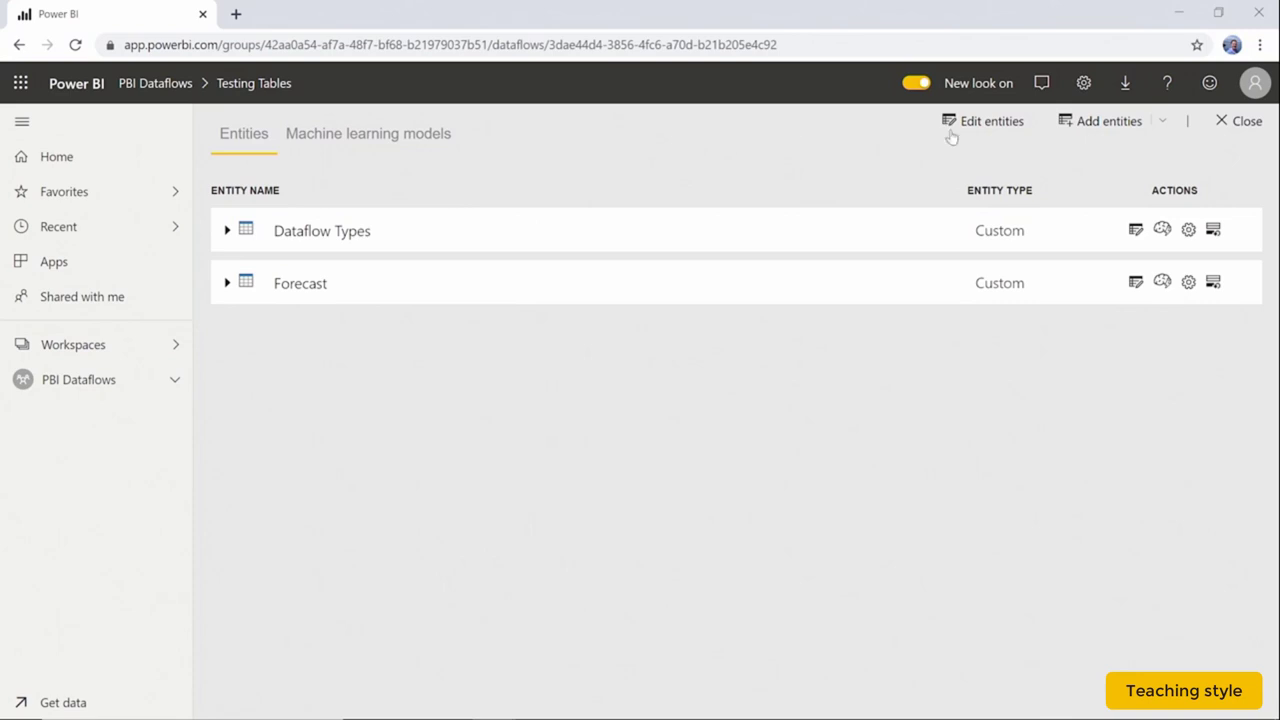
Add a new entity to Testing Tables using Blank query from the Other sources
left_click(1110, 122)
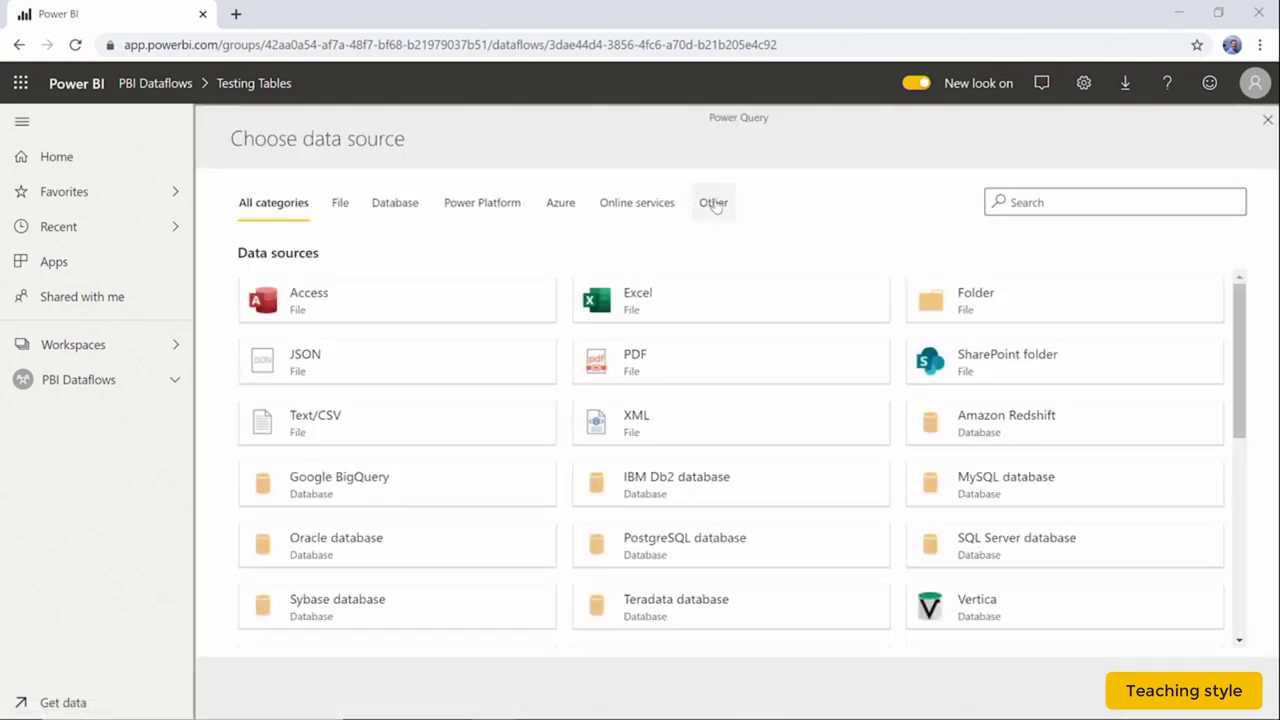
left_click(714, 203)
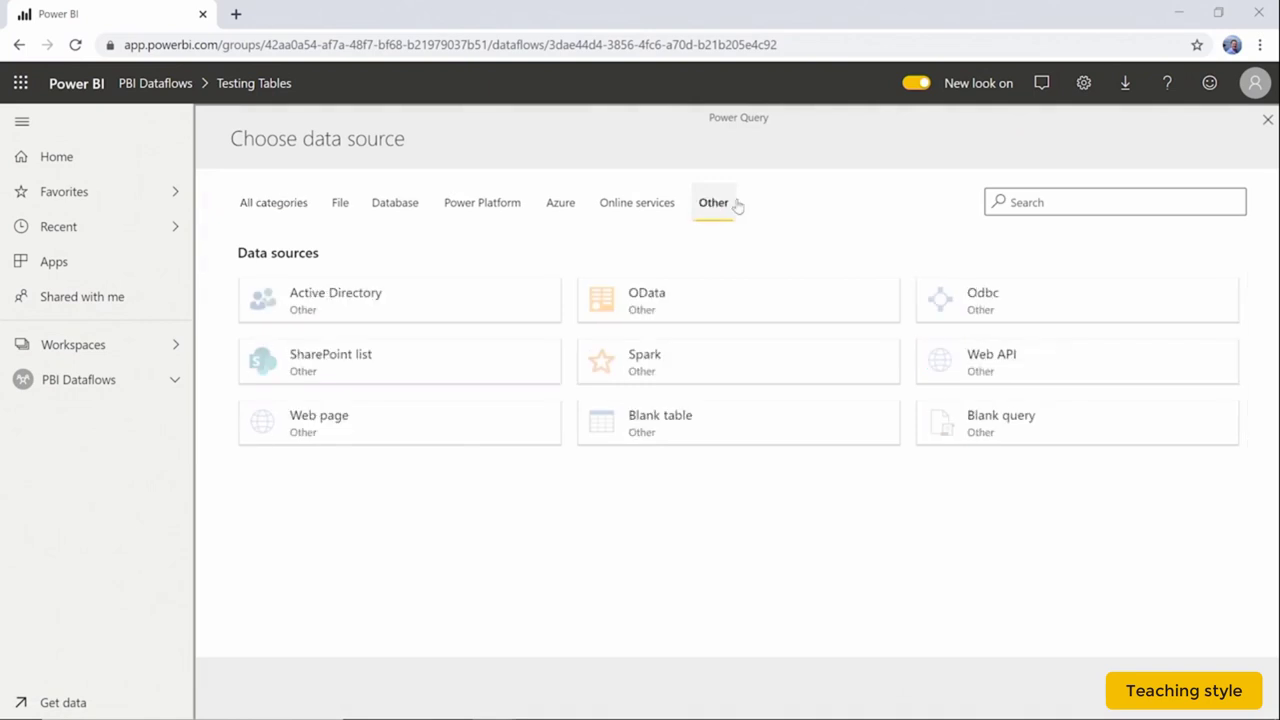
left_click(1033, 429)
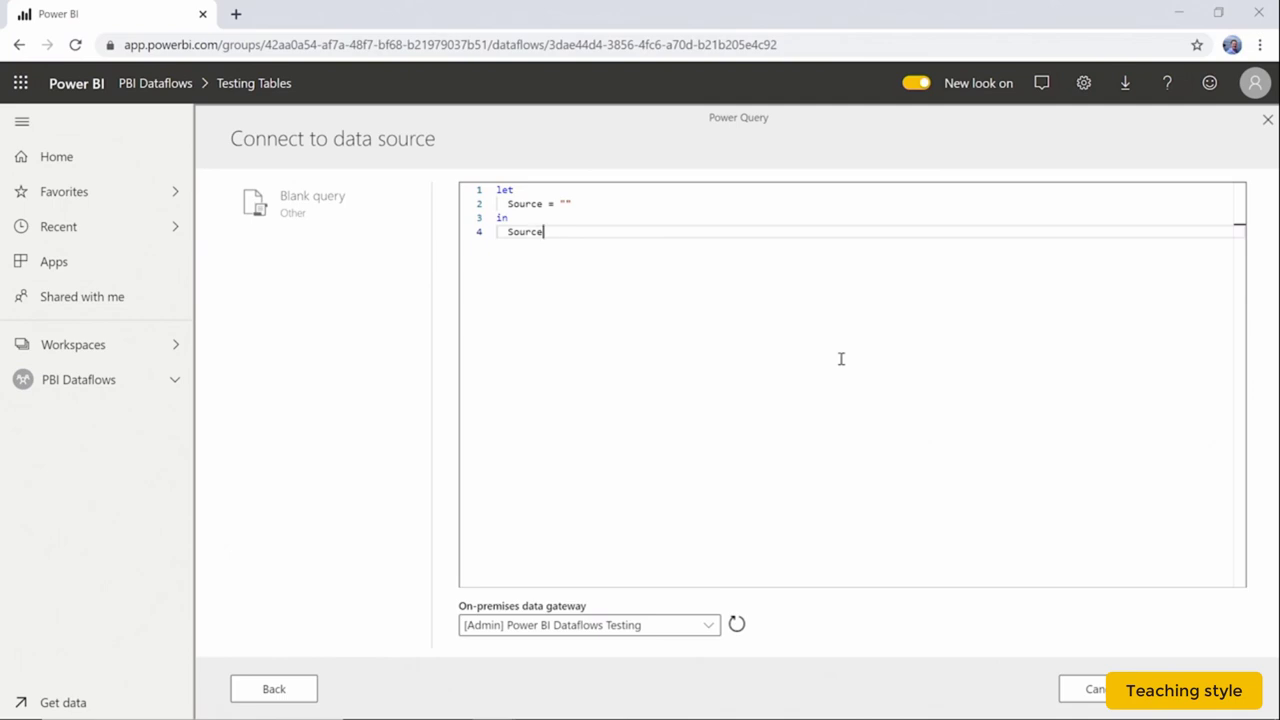
Replace the blank query's default let code with the copied Microsoft stock M script and continue
left_click_drag(583, 229, 512, 186)
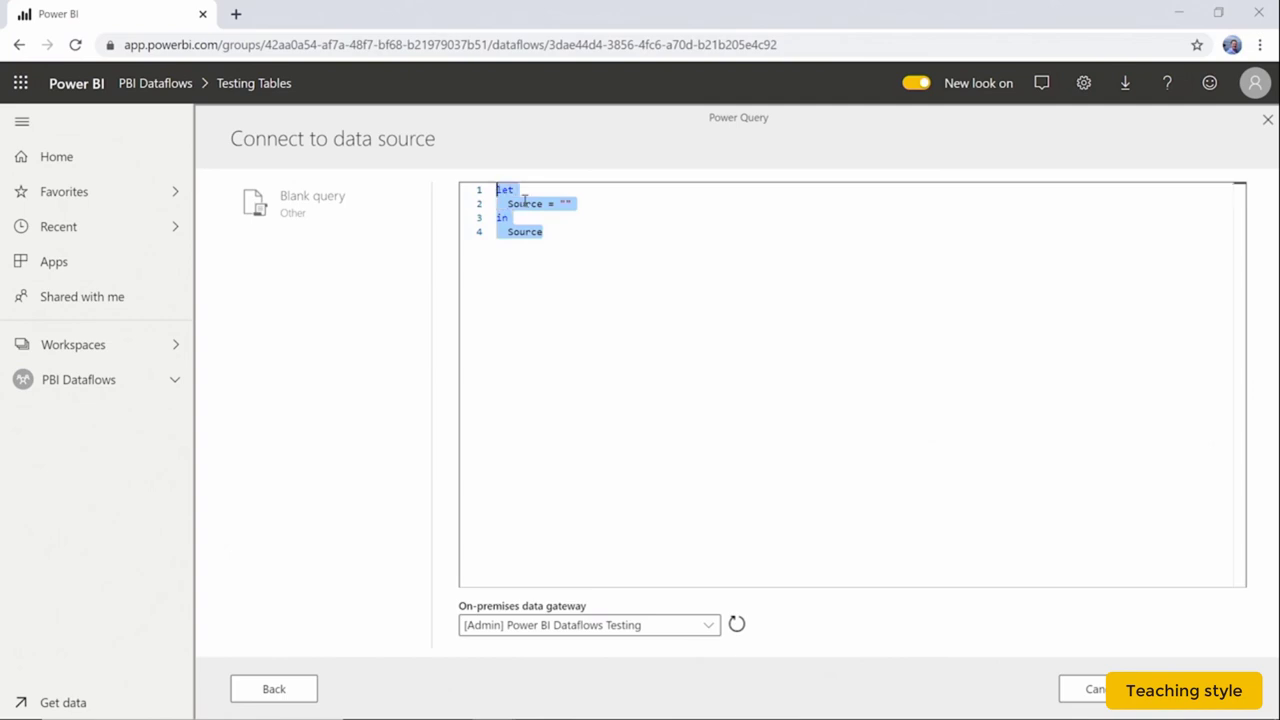
key("ctrl+v")
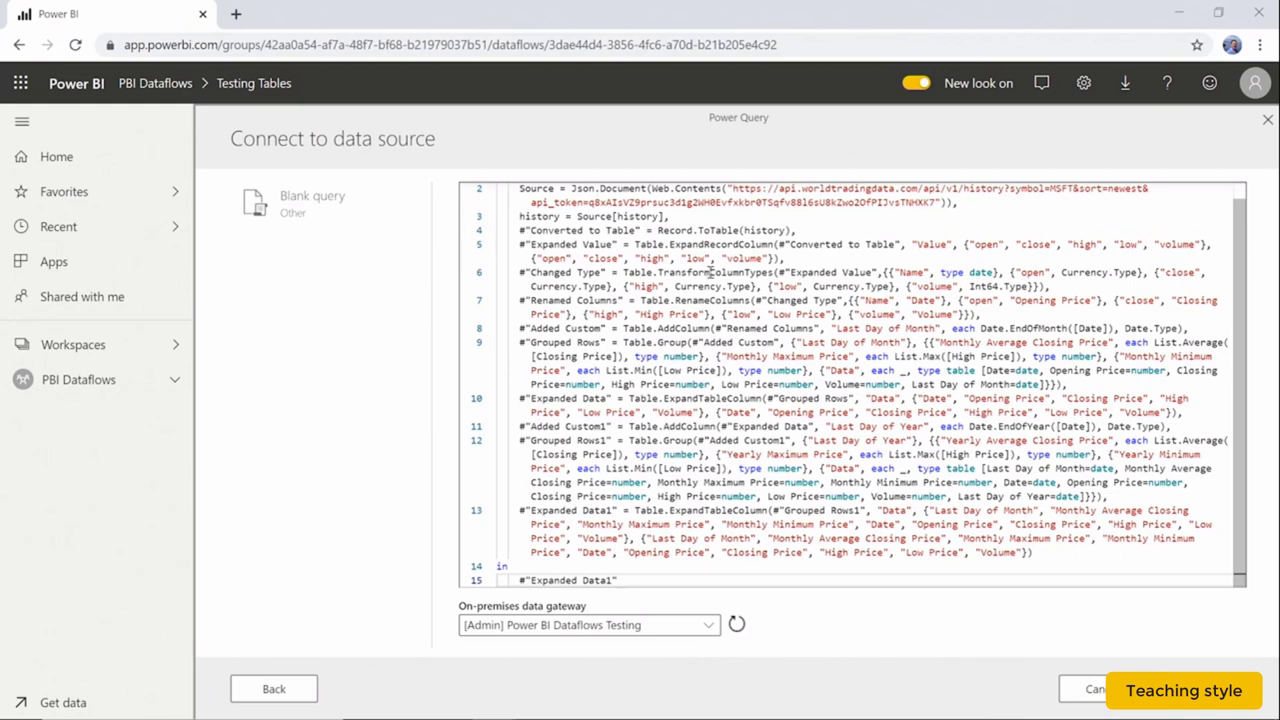
left_click(808, 256)
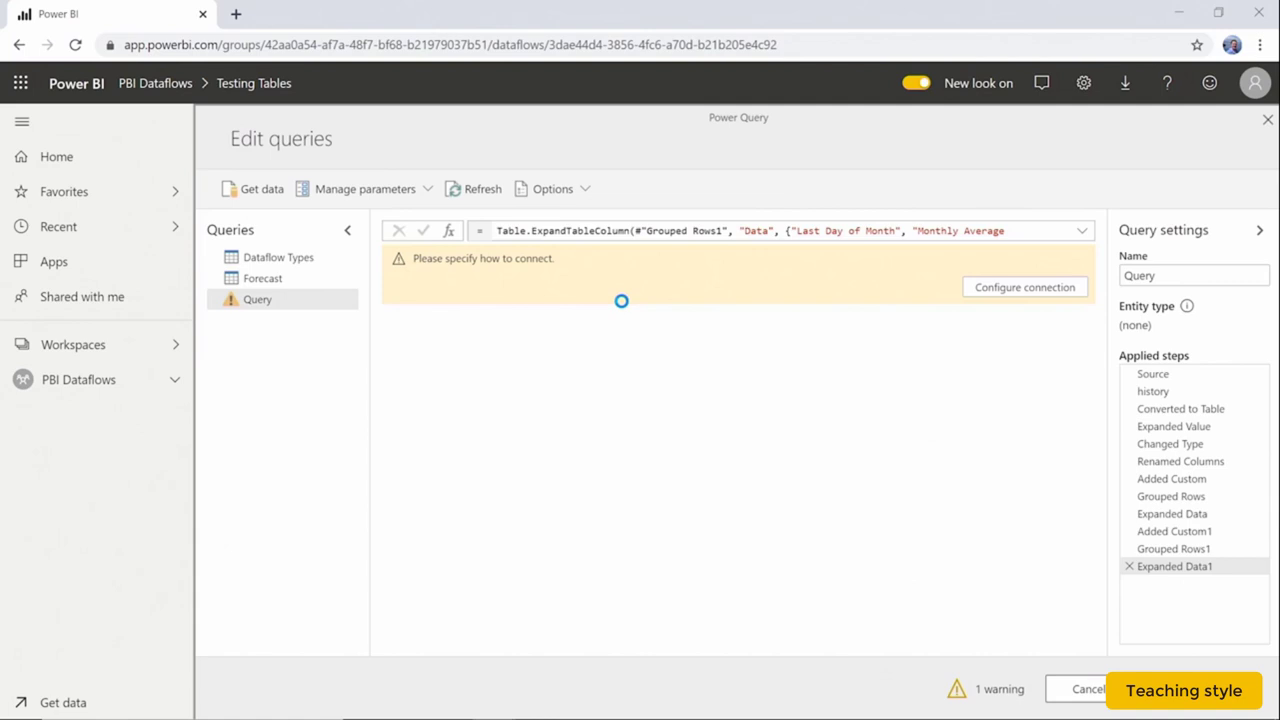
Configure the connection with Basic authentication, entering the account's username and password, and connect
left_click(1013, 289)
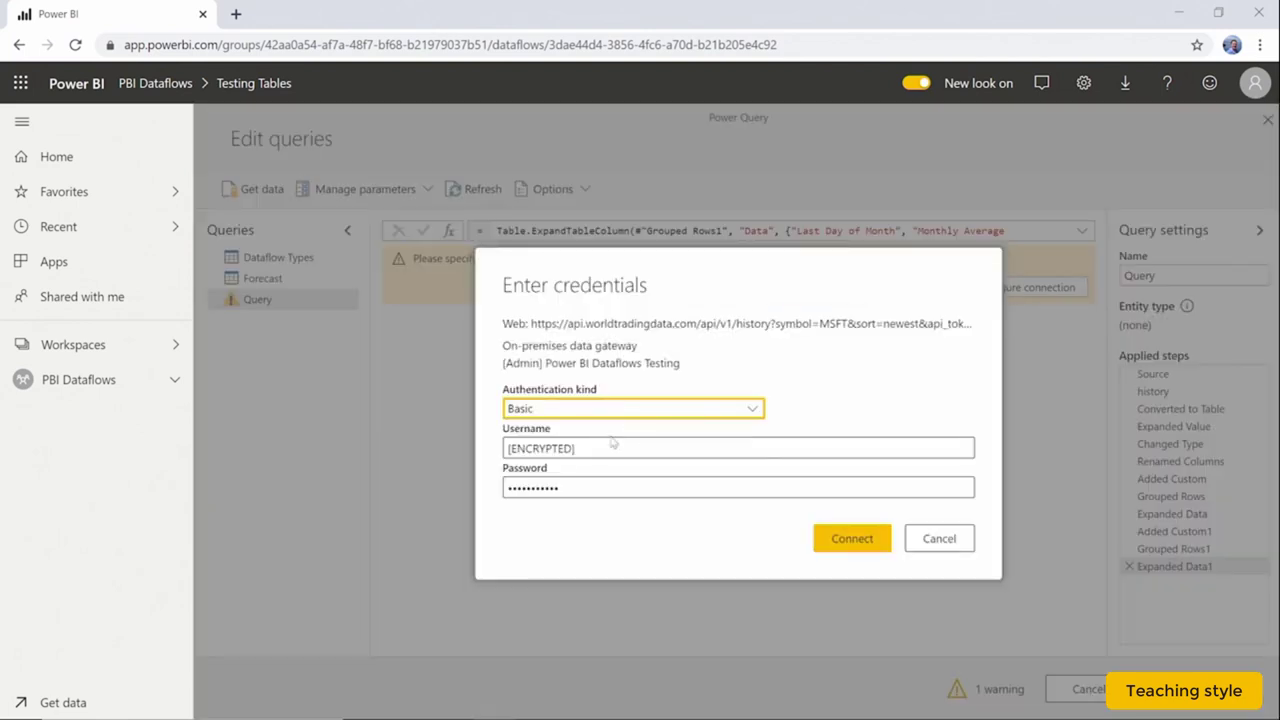
left_click(621, 409)
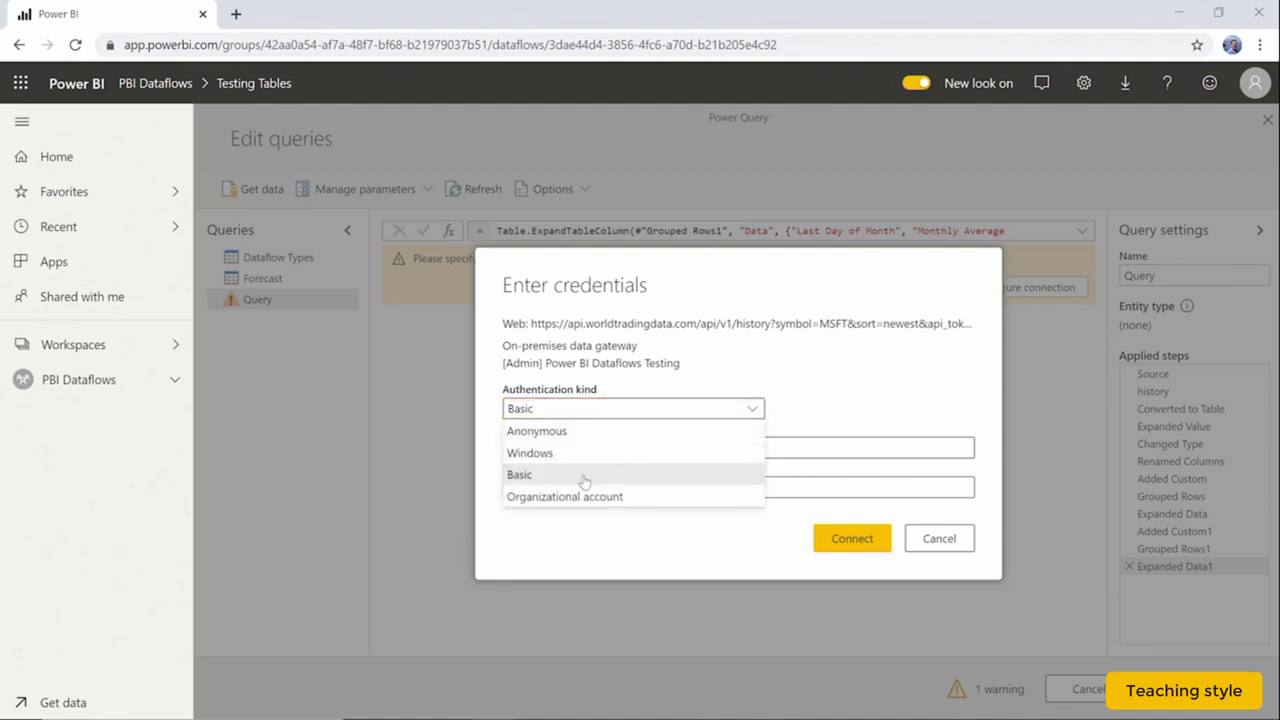
left_click(586, 470)
left_click(609, 442)
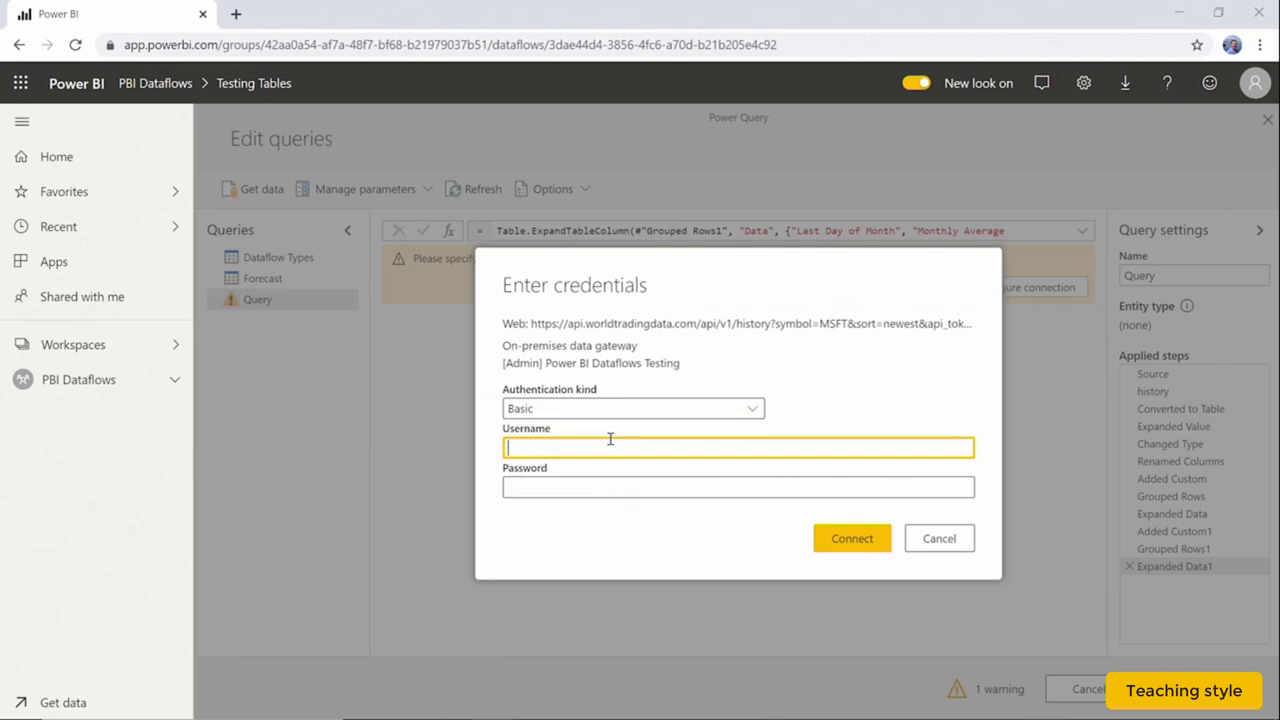
left_click(730, 487)
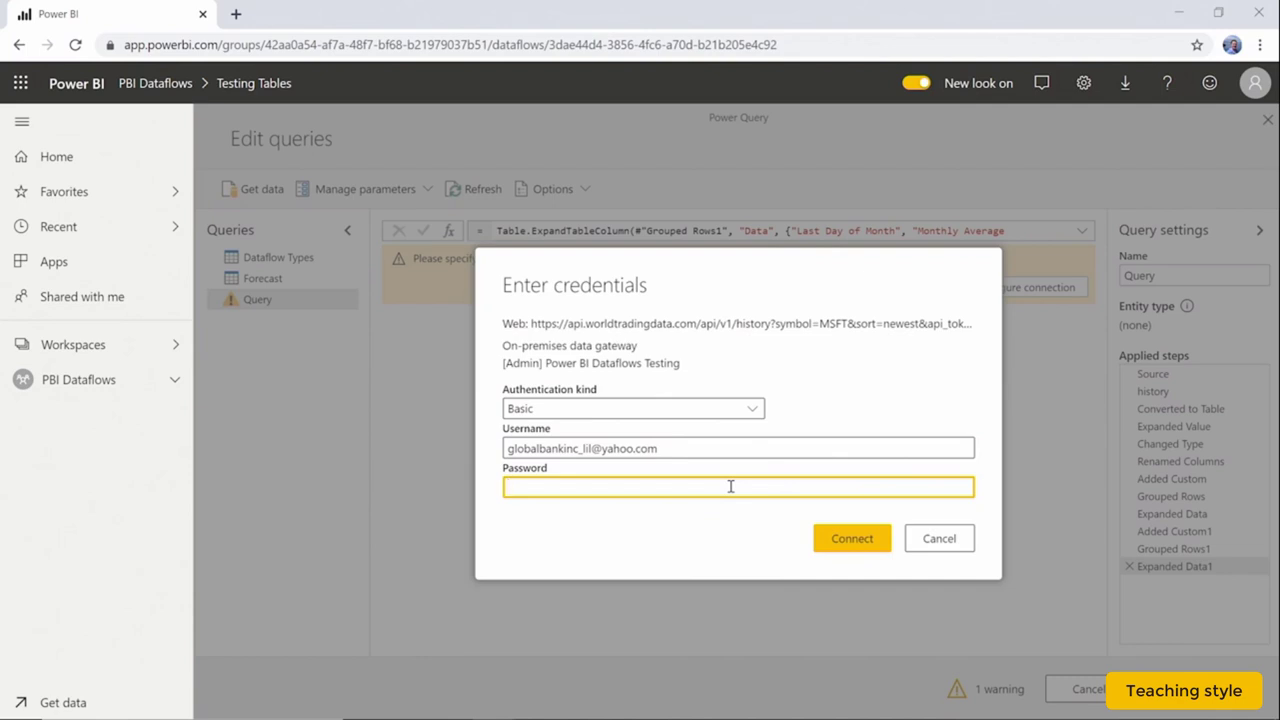
key("ctrl+v")
left_click(845, 550)
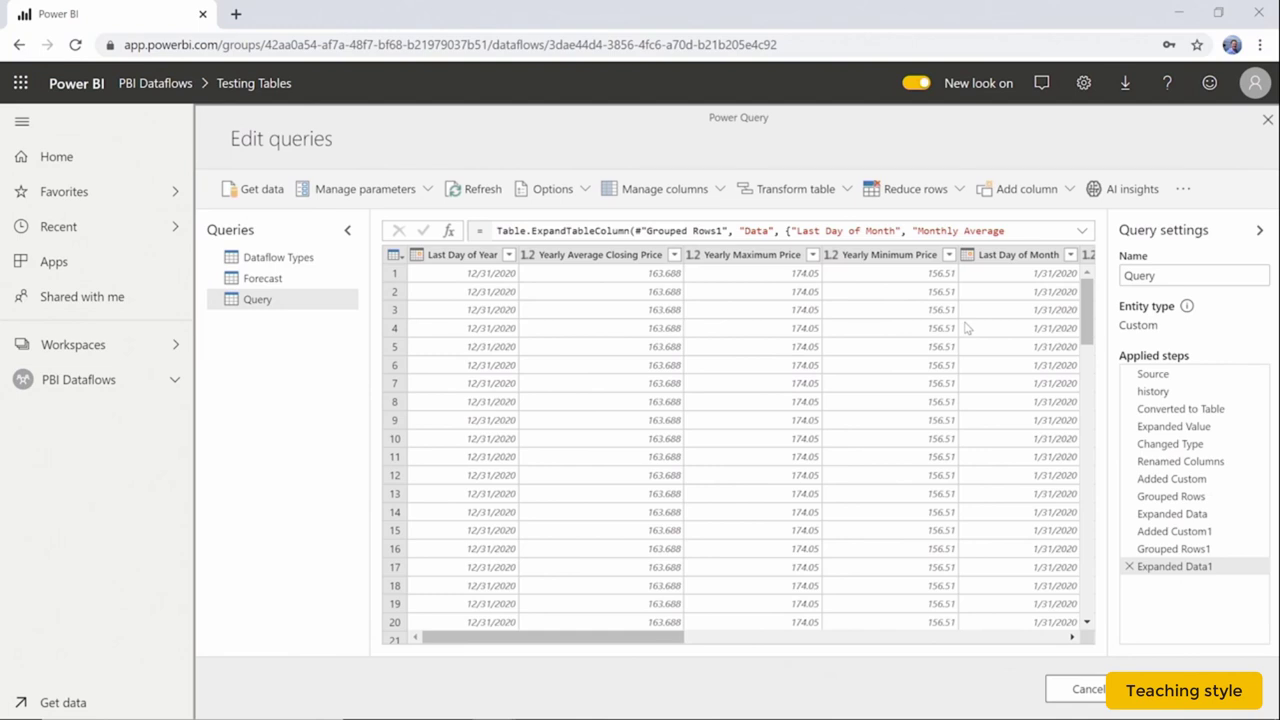
Rename the query from Query to 'MSFT Stock Trends' and save and close the editor
left_click(1180, 272)
double_click(1152, 278)
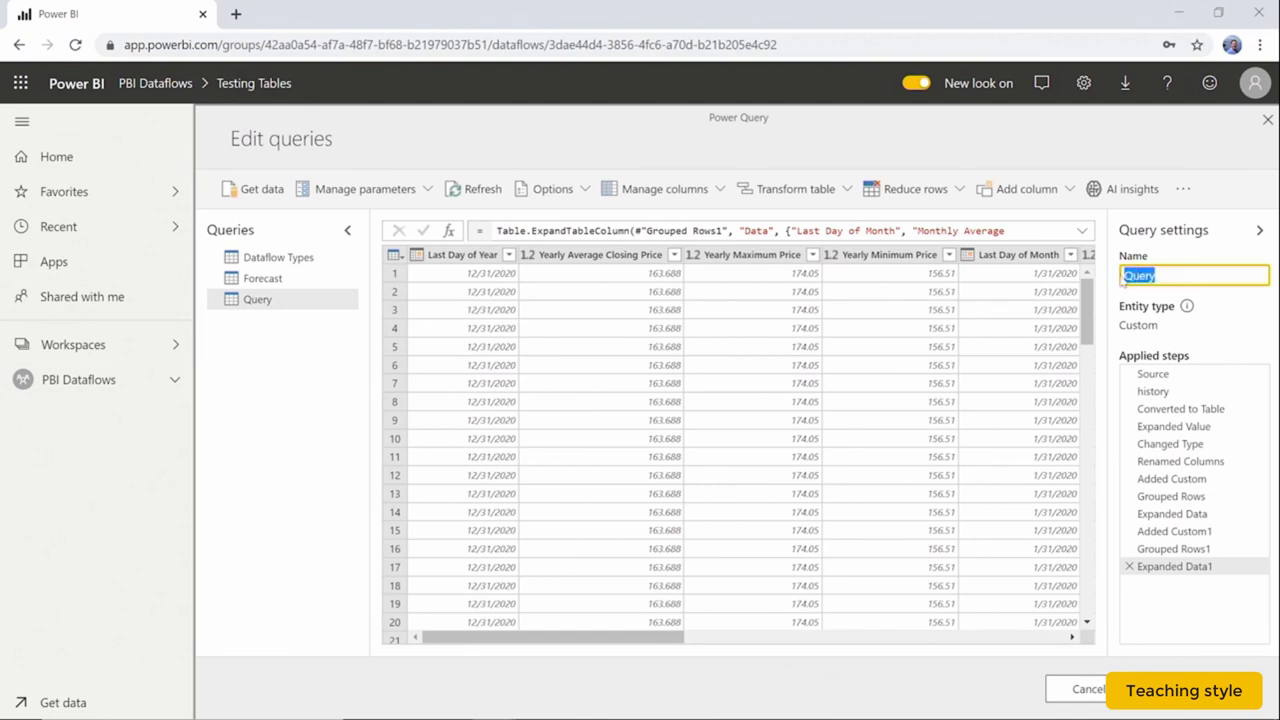
type("MSFT Stock T")
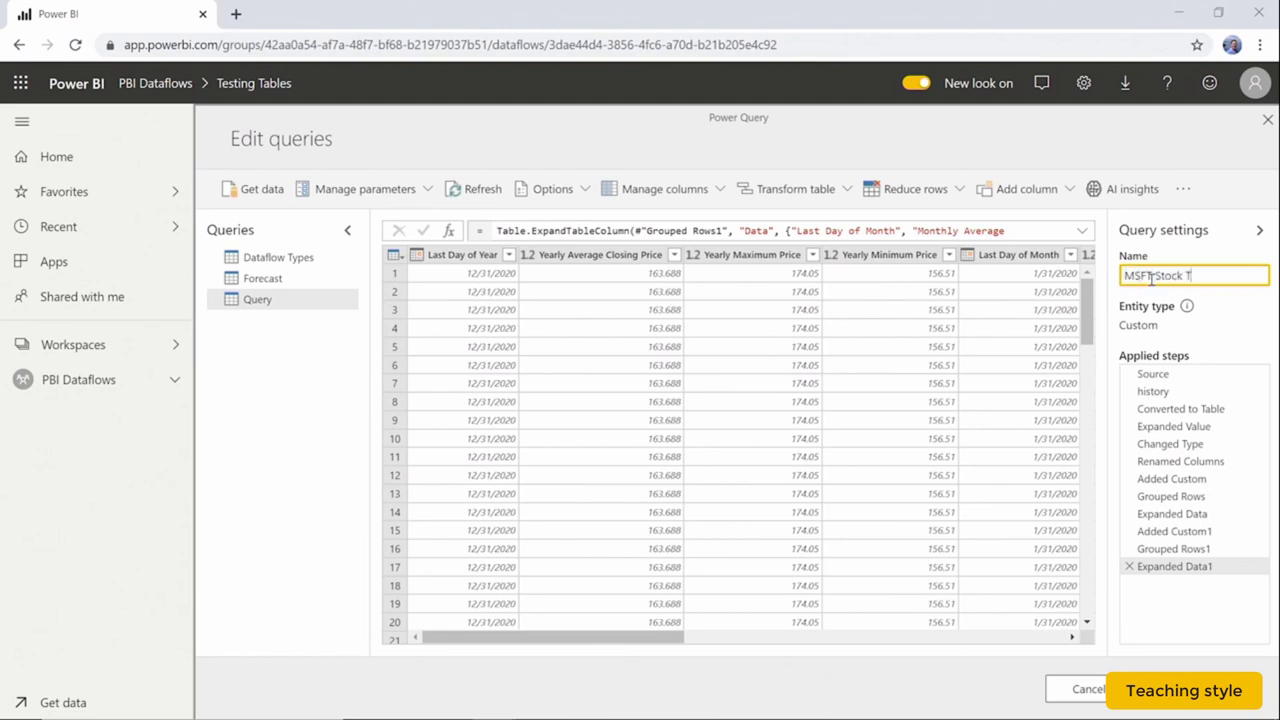
type("rends")
left_click(1271, 308)
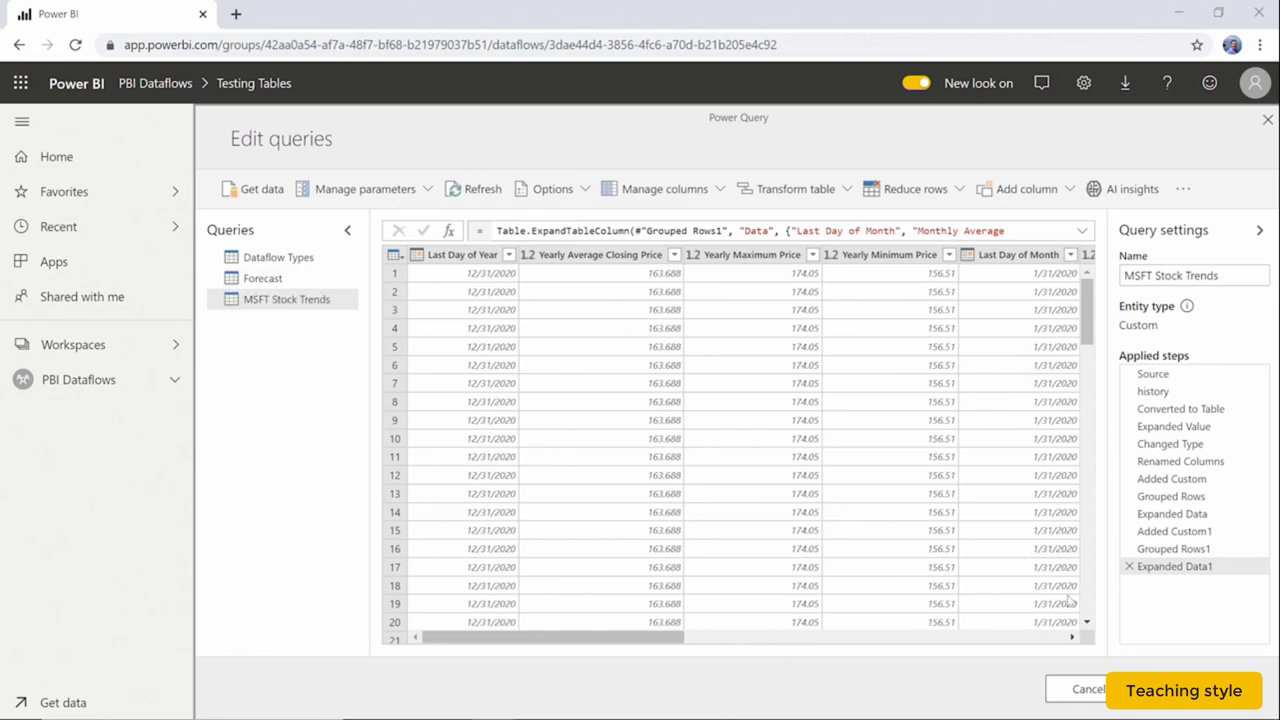
left_click(1200, 689)
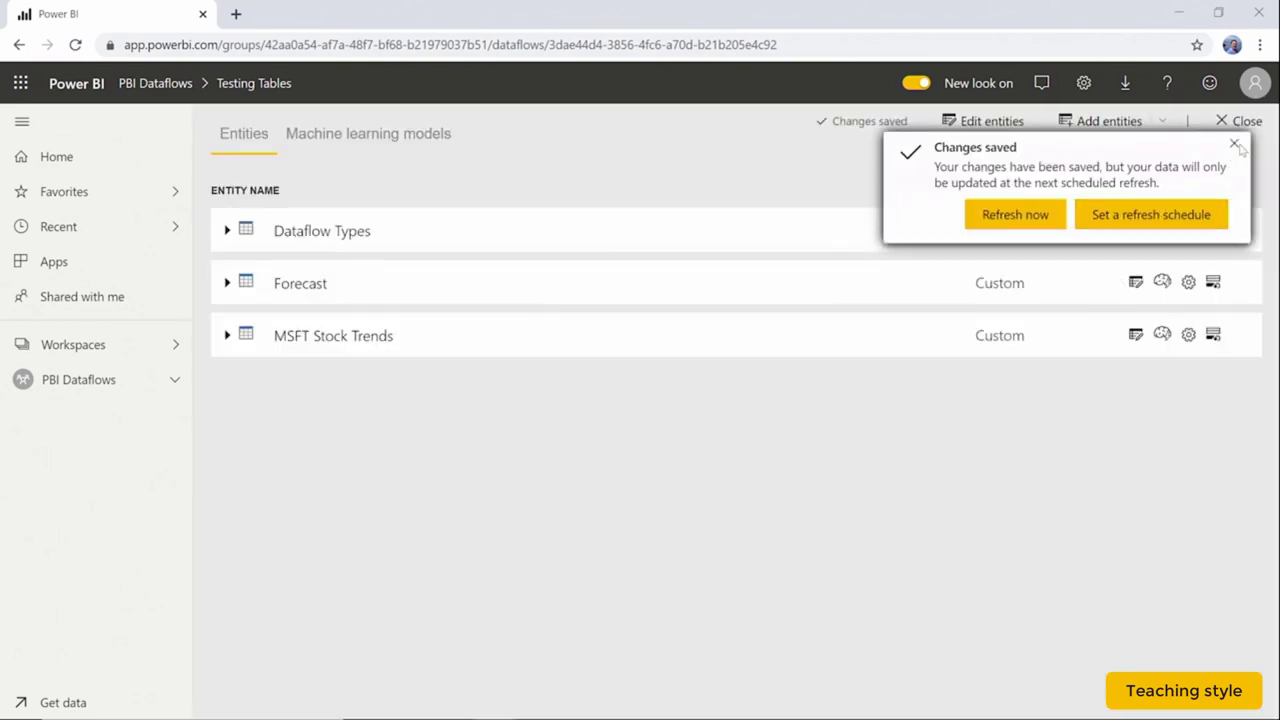
Dismiss the Changes saved notice in the Testing Tables dataflow
left_click(1234, 145)
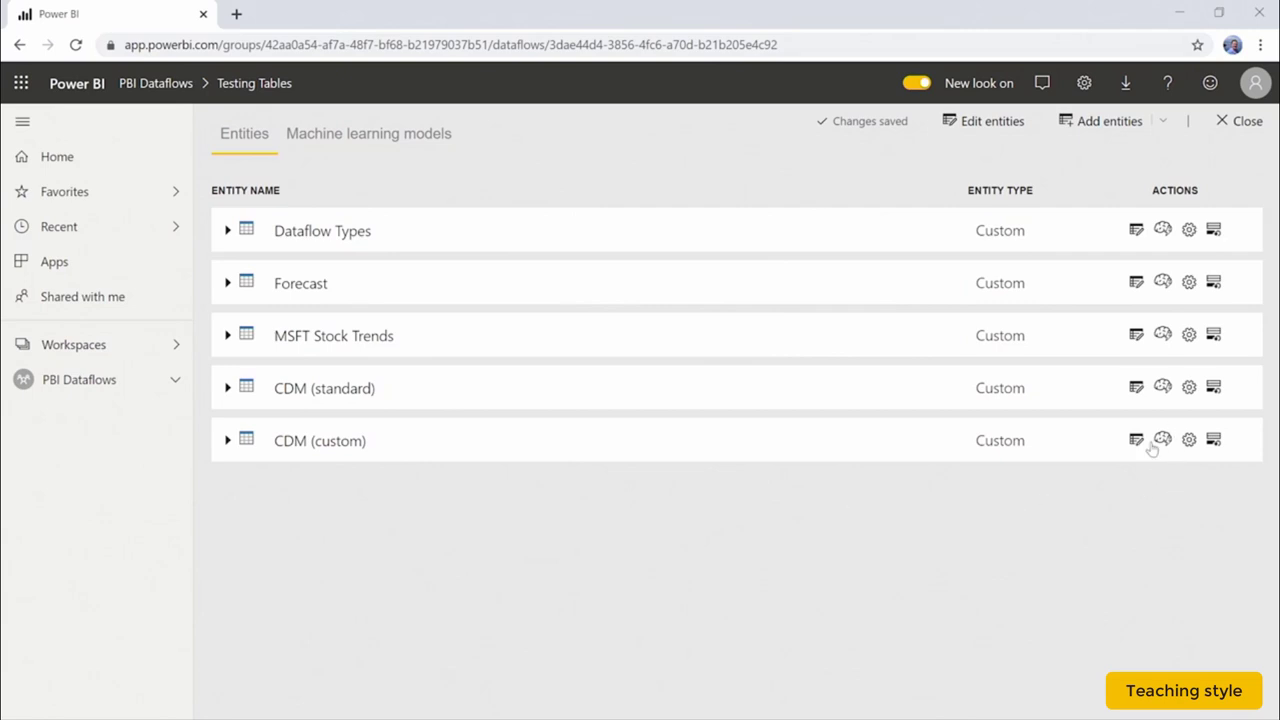
Open CDM (standard) for editing, compare it with CDM (custom), and reveal the extra query commands
left_click(1137, 389)
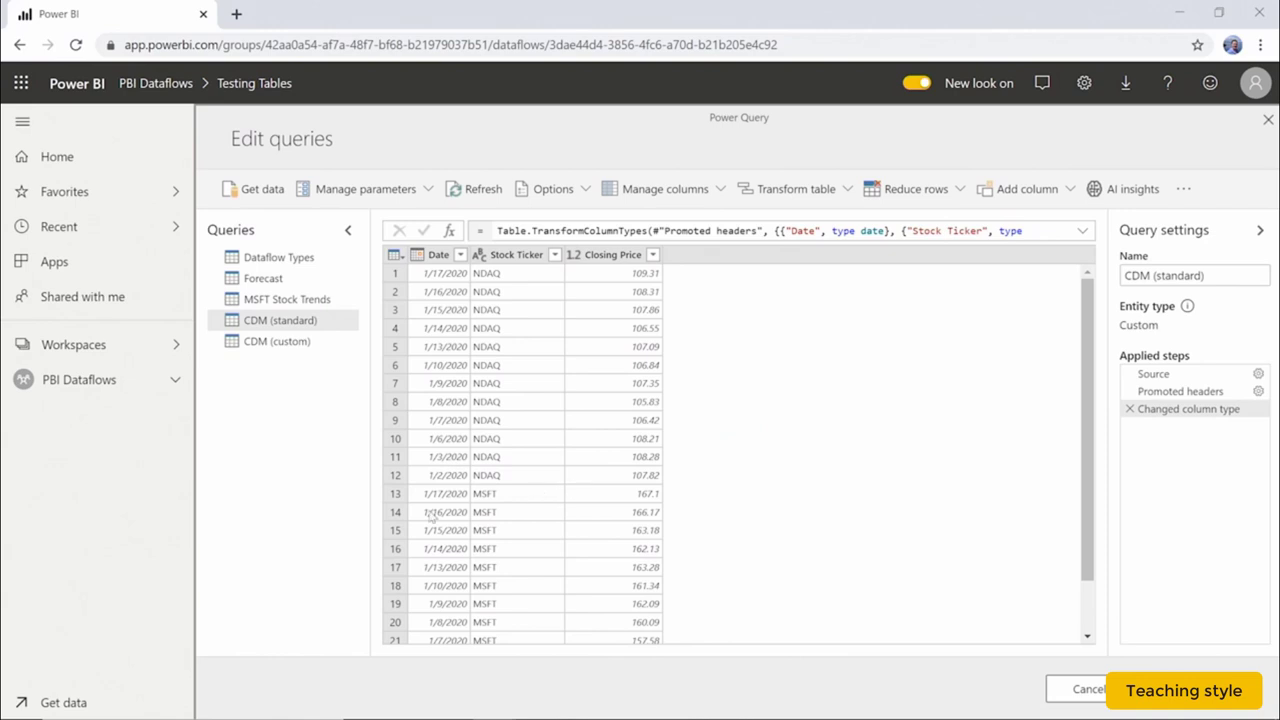
left_click(300, 342)
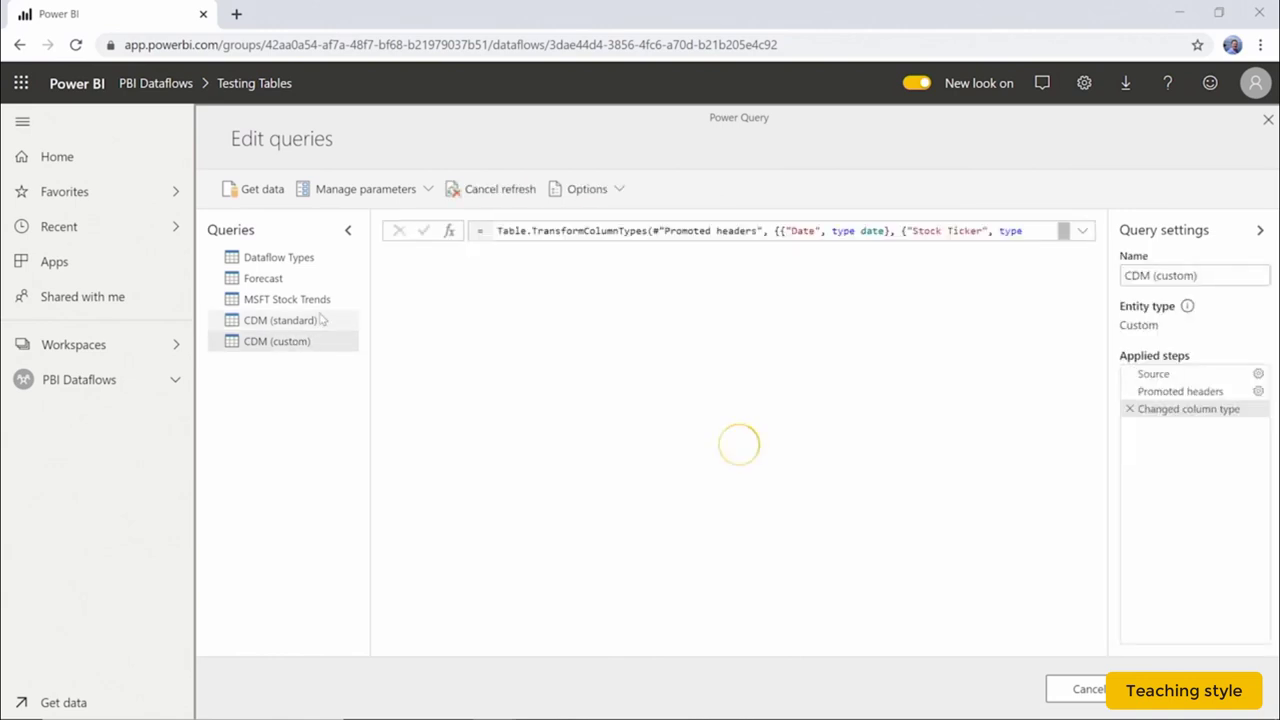
left_click(322, 319)
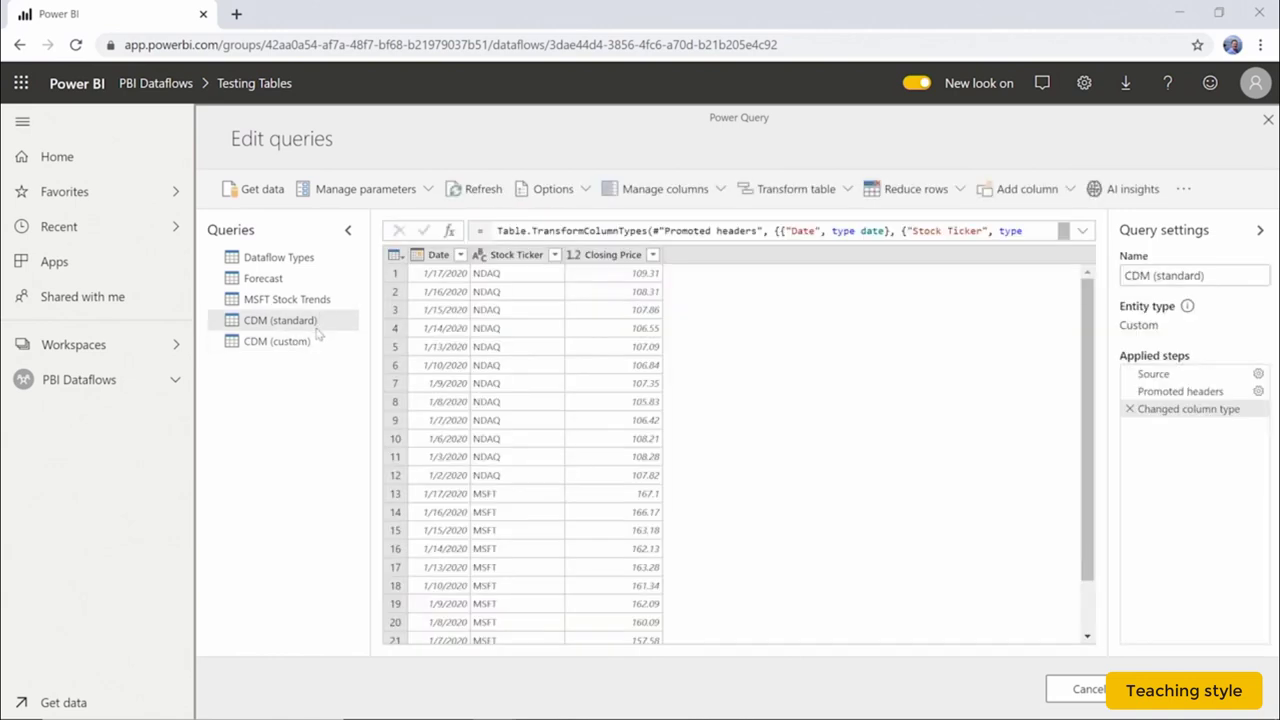
left_click(316, 342)
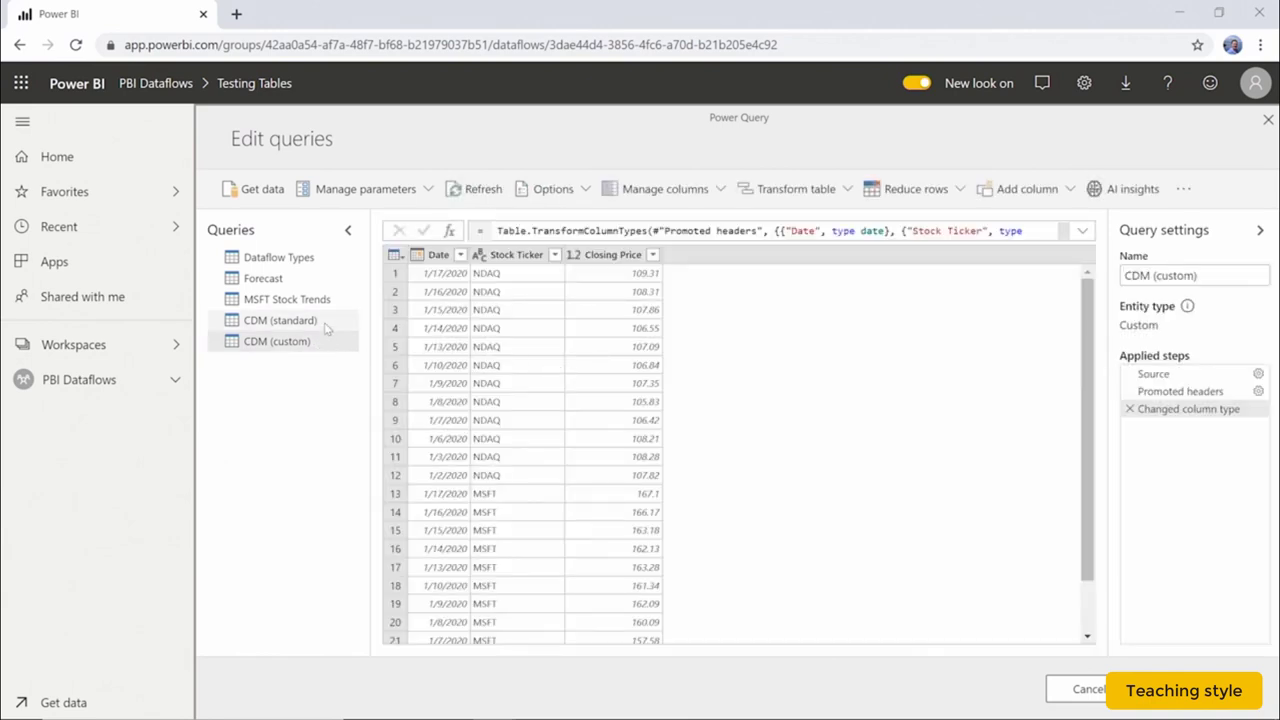
left_click(326, 322)
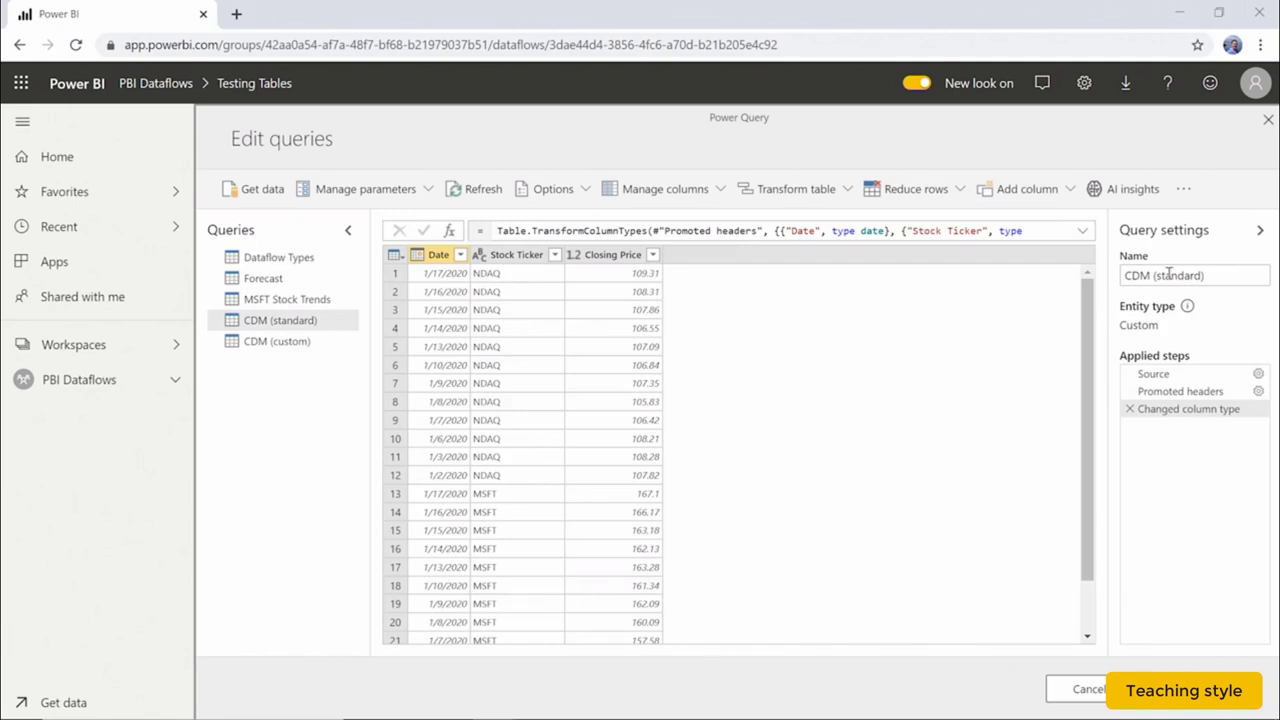
left_click(1183, 191)
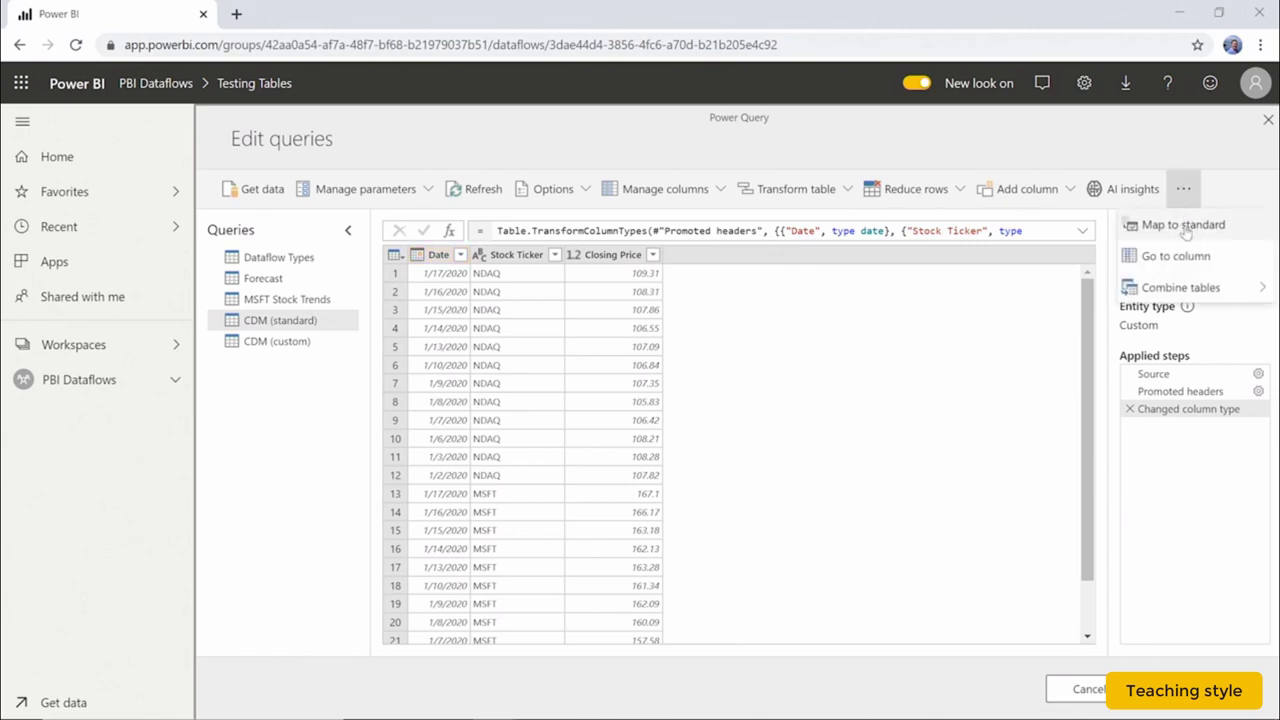
In Map to standard, search 'price', choose PriceListItem, and scroll through its unmapped attributes
left_click(1183, 225)
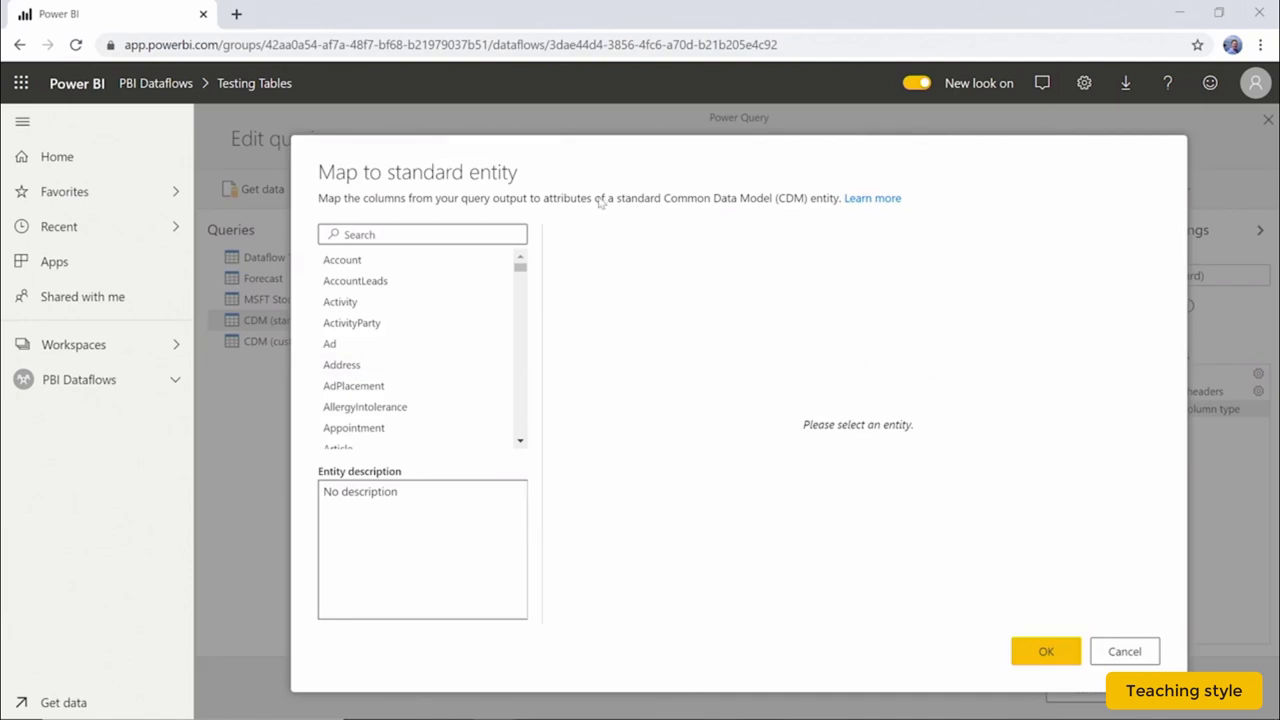
left_click(490, 232)
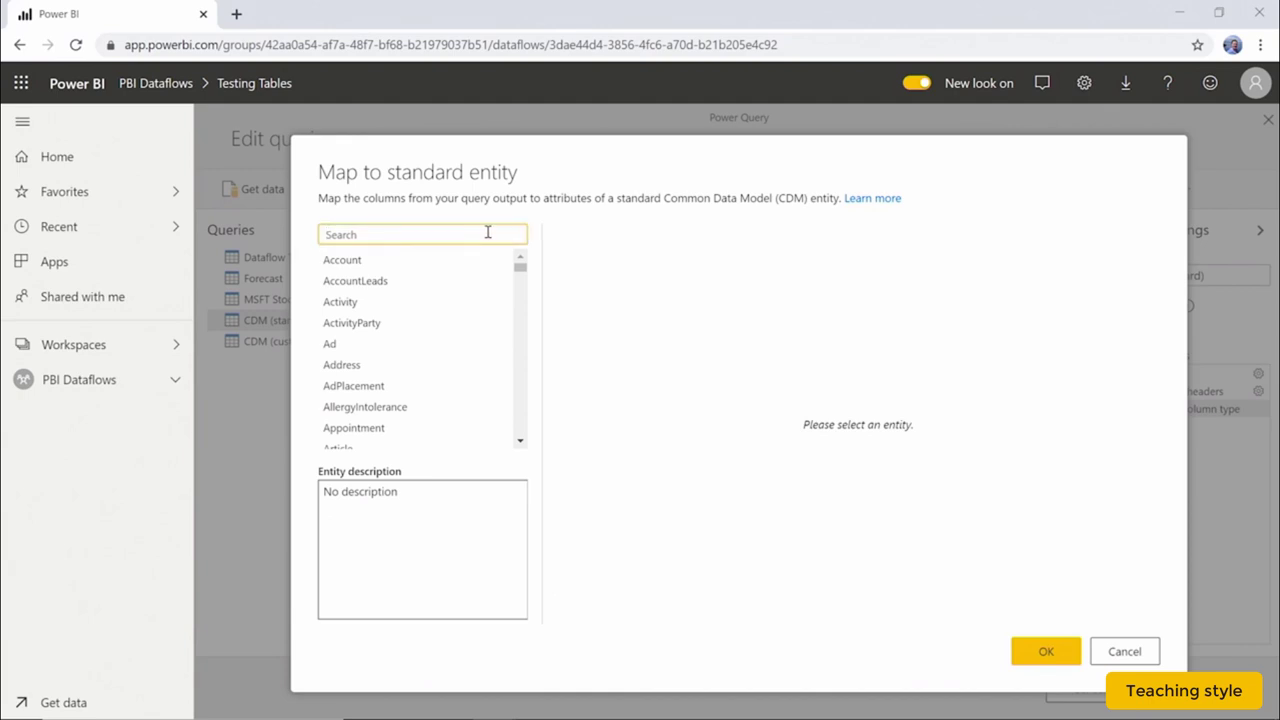
type("price")
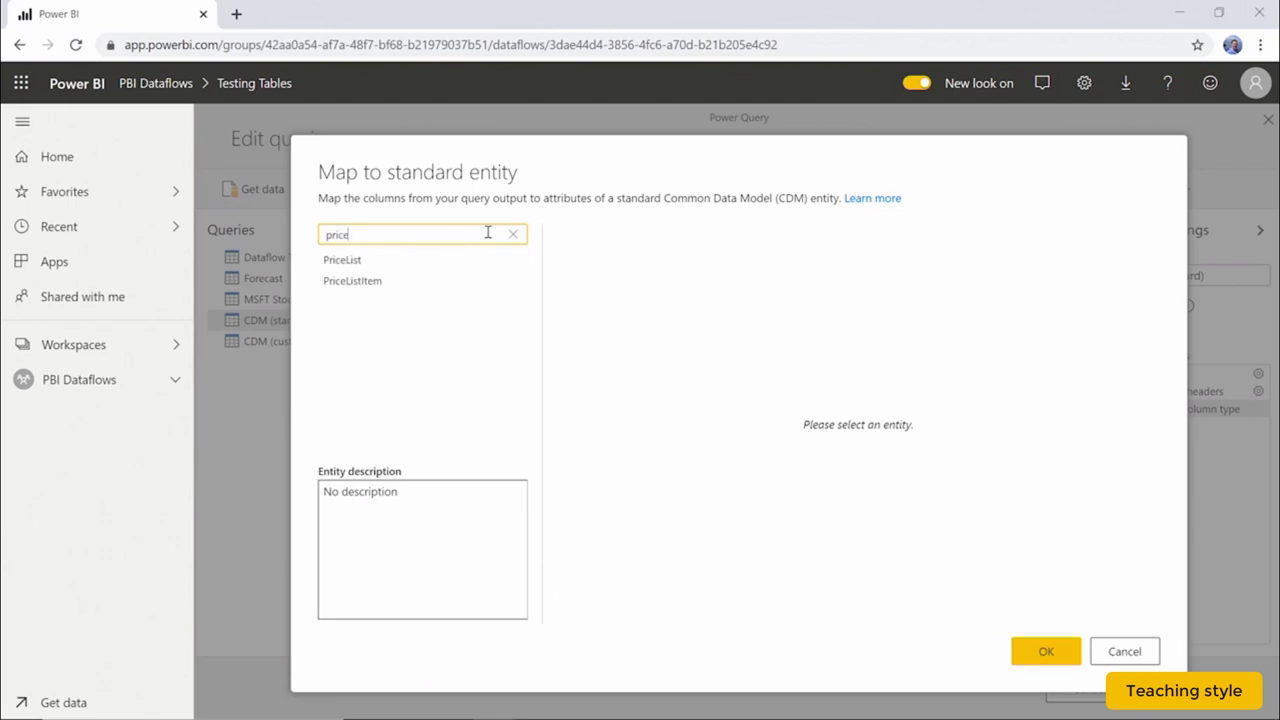
left_click(414, 284)
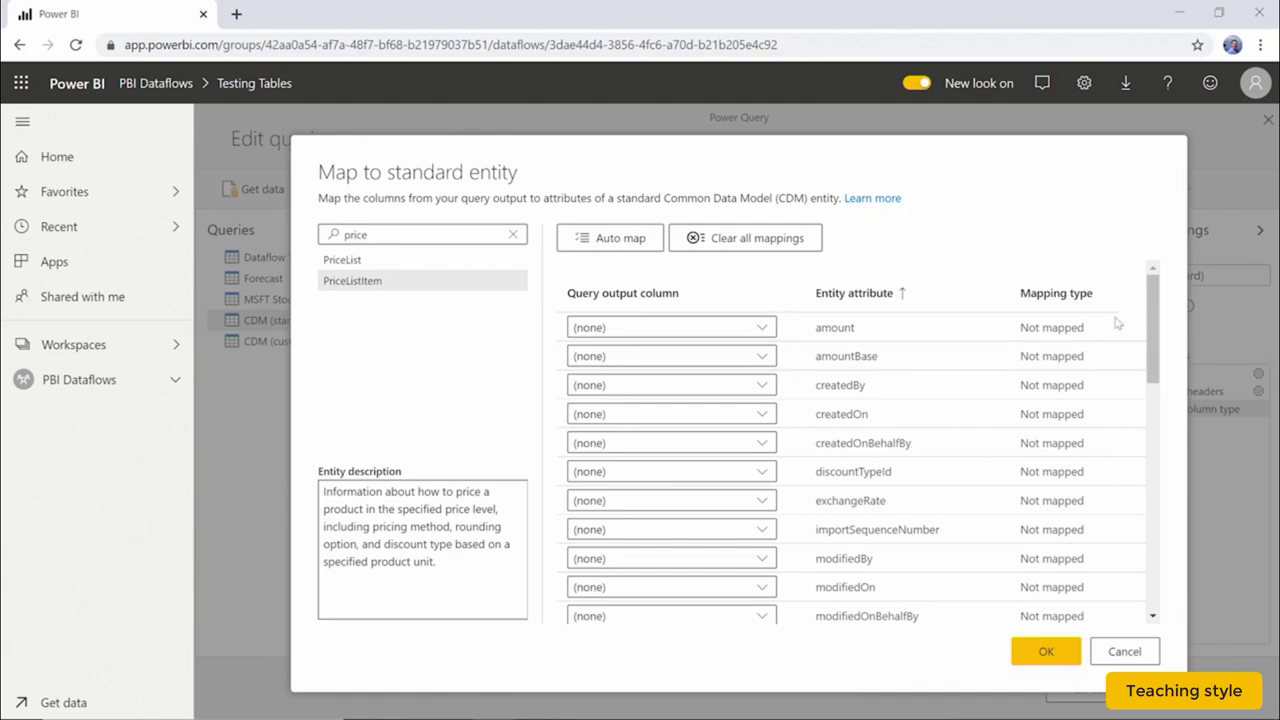
scroll(1150, 420, "down", 1)
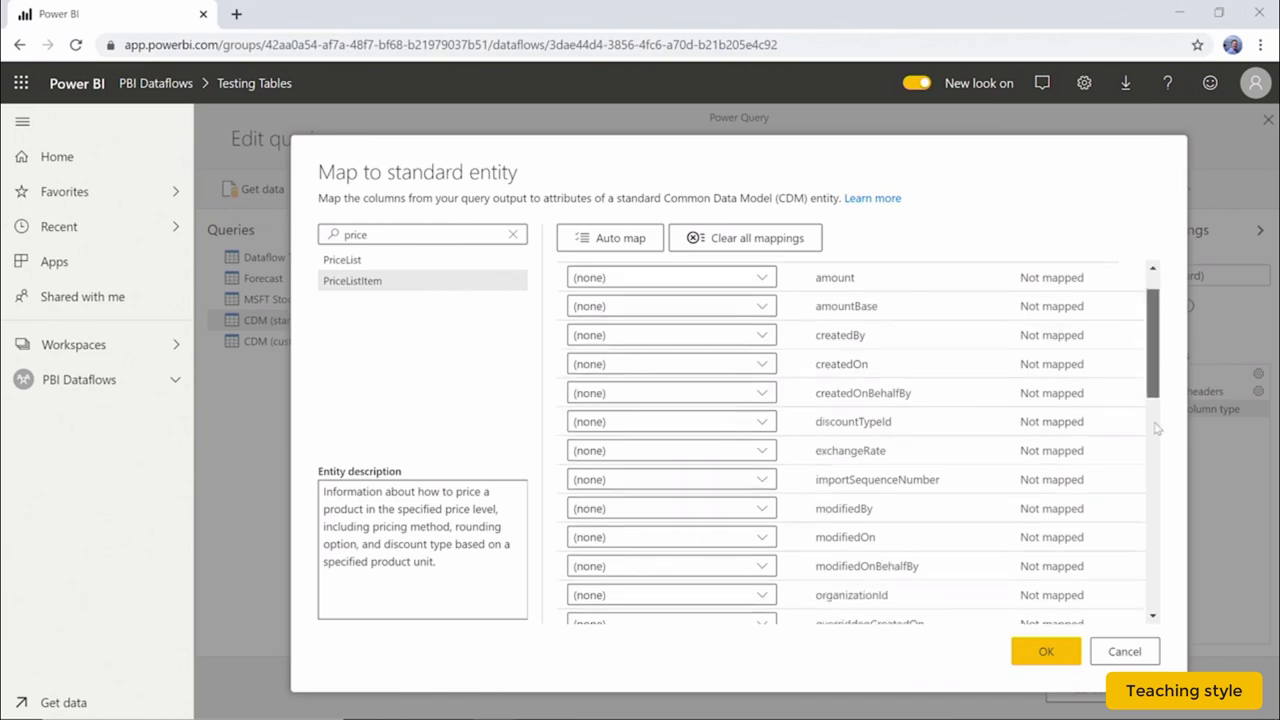
scroll(1157, 428, "down", 3)
scroll(1157, 467, "down", 1)
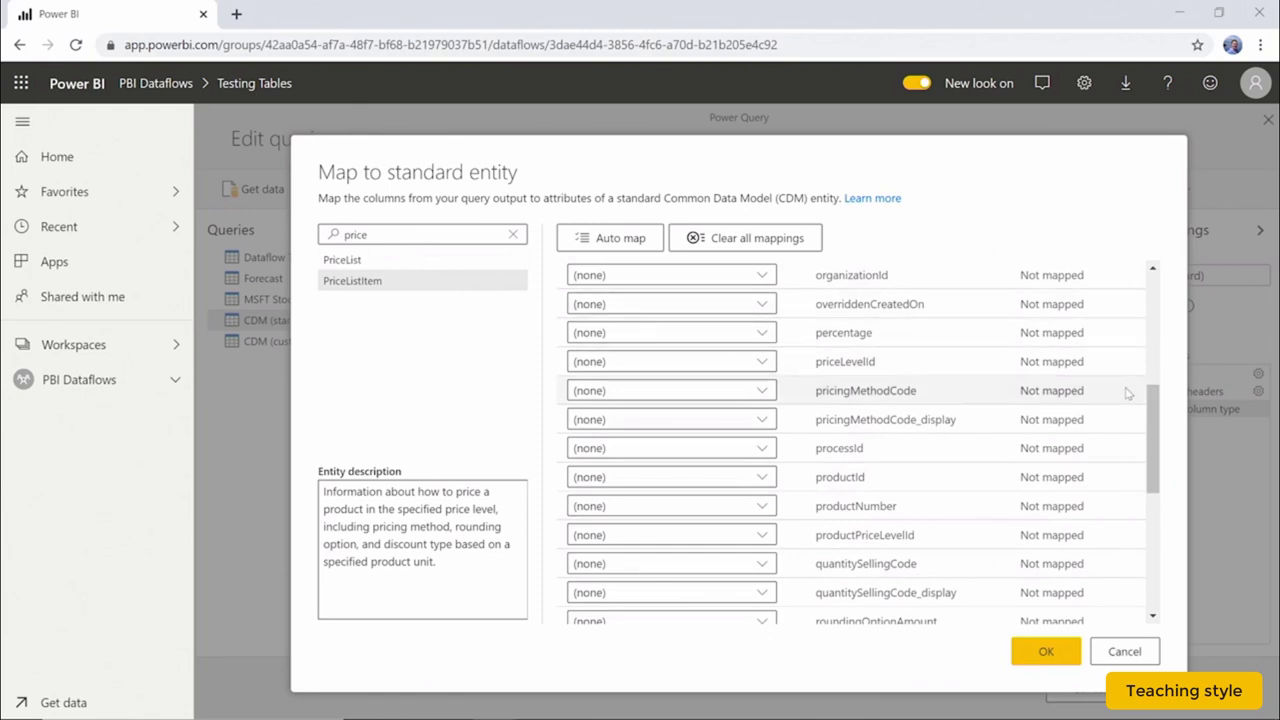
left_click_drag(1151, 415, 1148, 264)
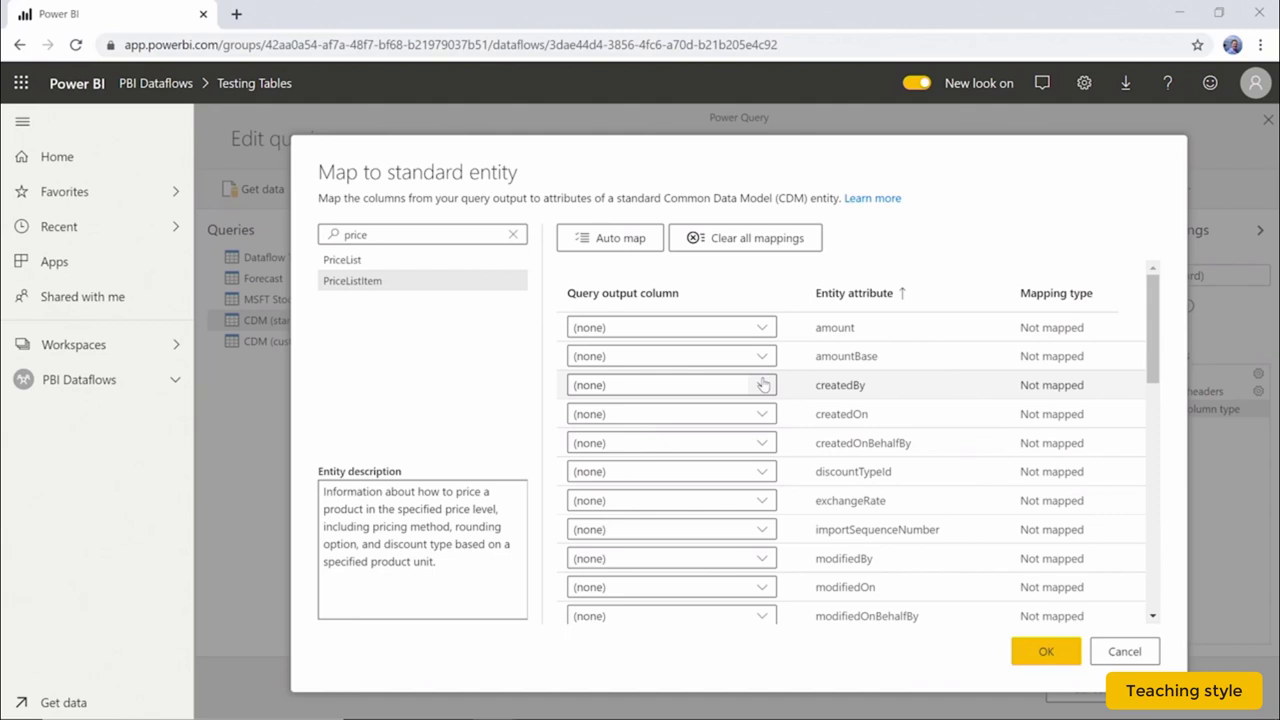
Map createdOn to Date, amount to Closing Price, and productId to Stock Ticker
left_click(745, 414)
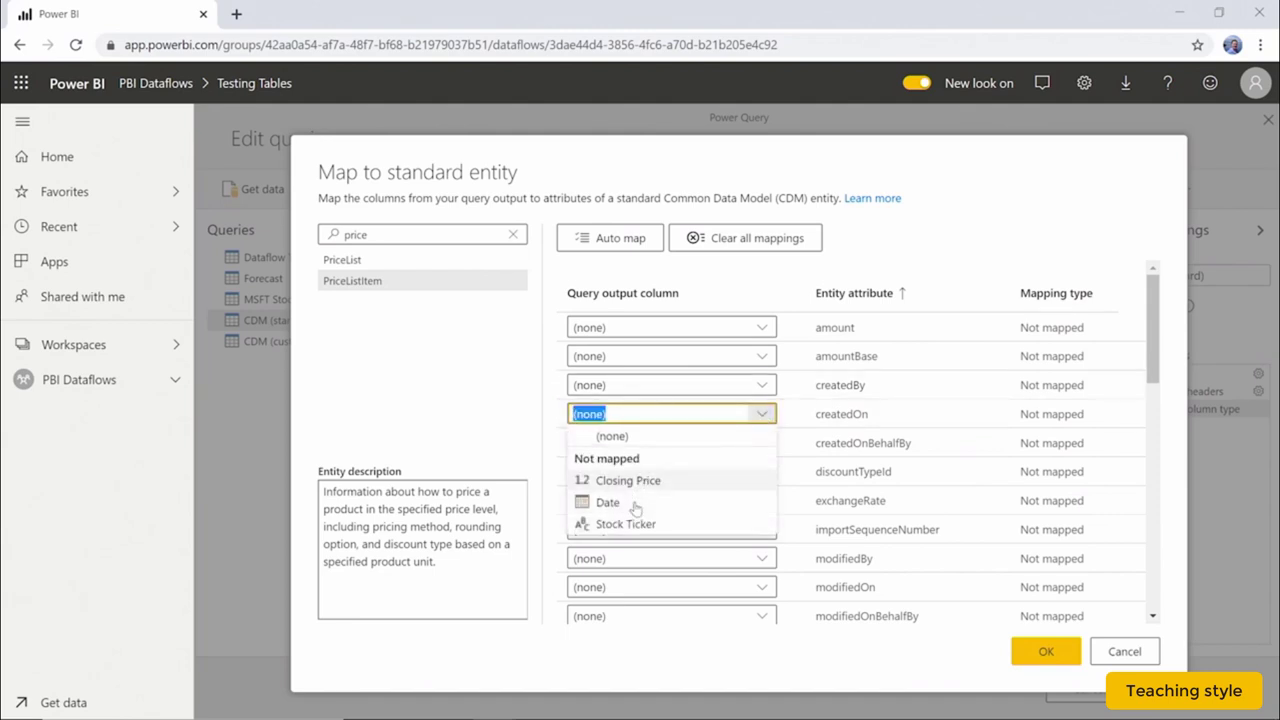
left_click(647, 499)
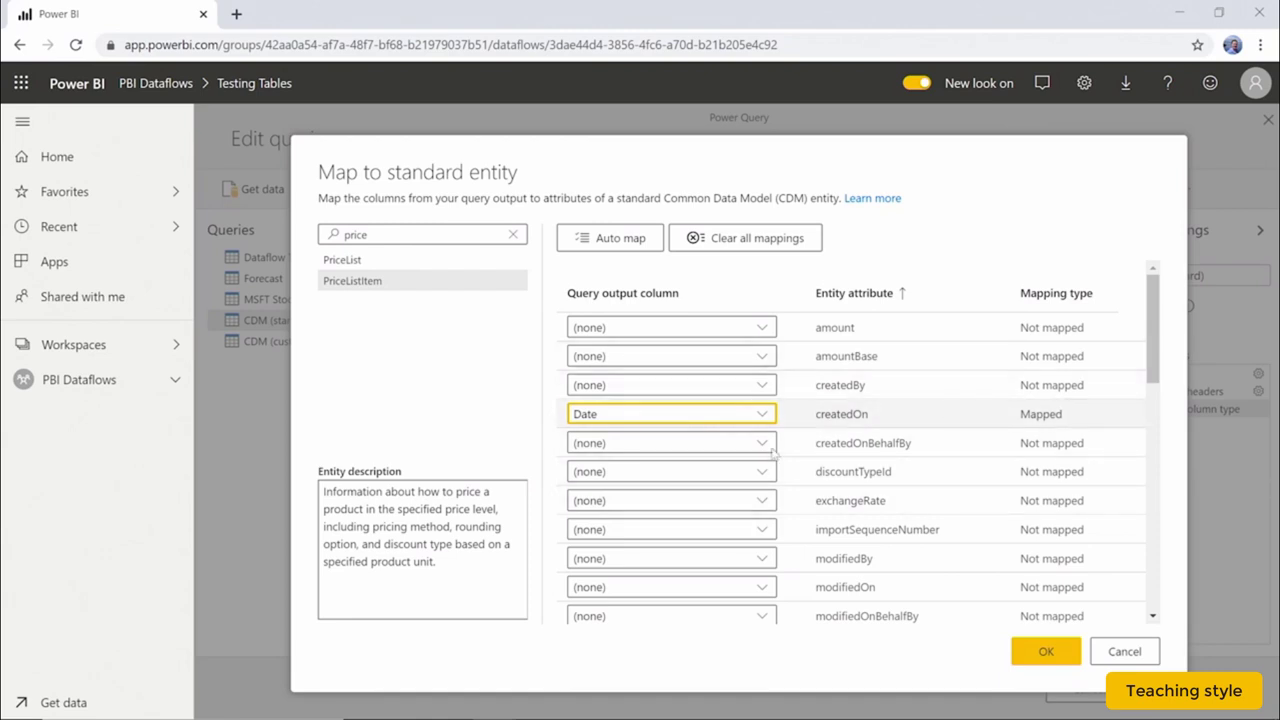
left_click(761, 328)
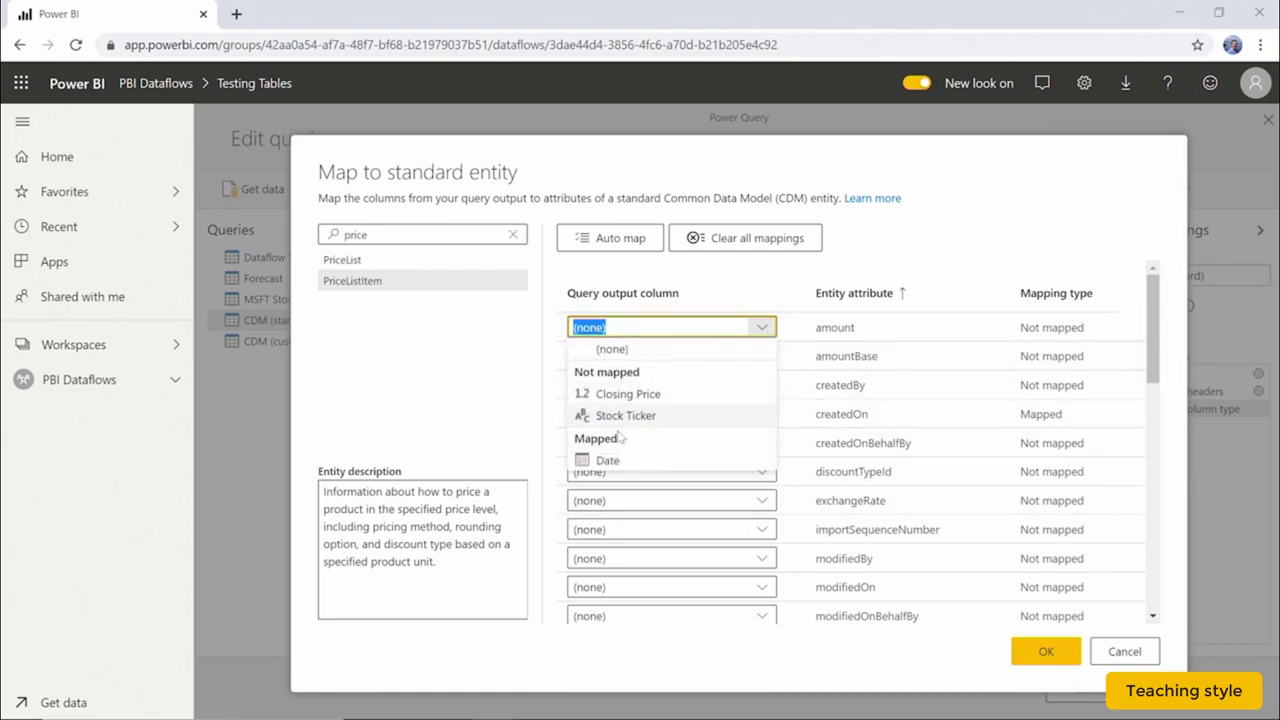
left_click(628, 394)
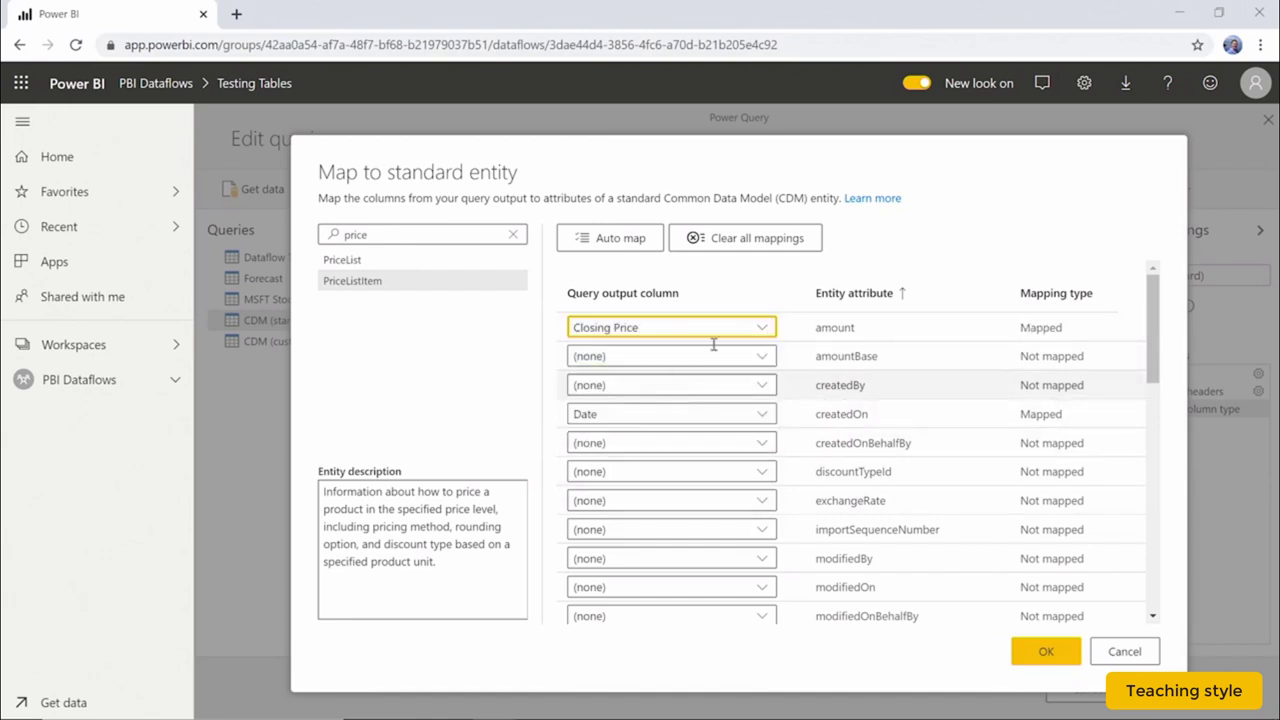
scroll(755, 450, "down", 7)
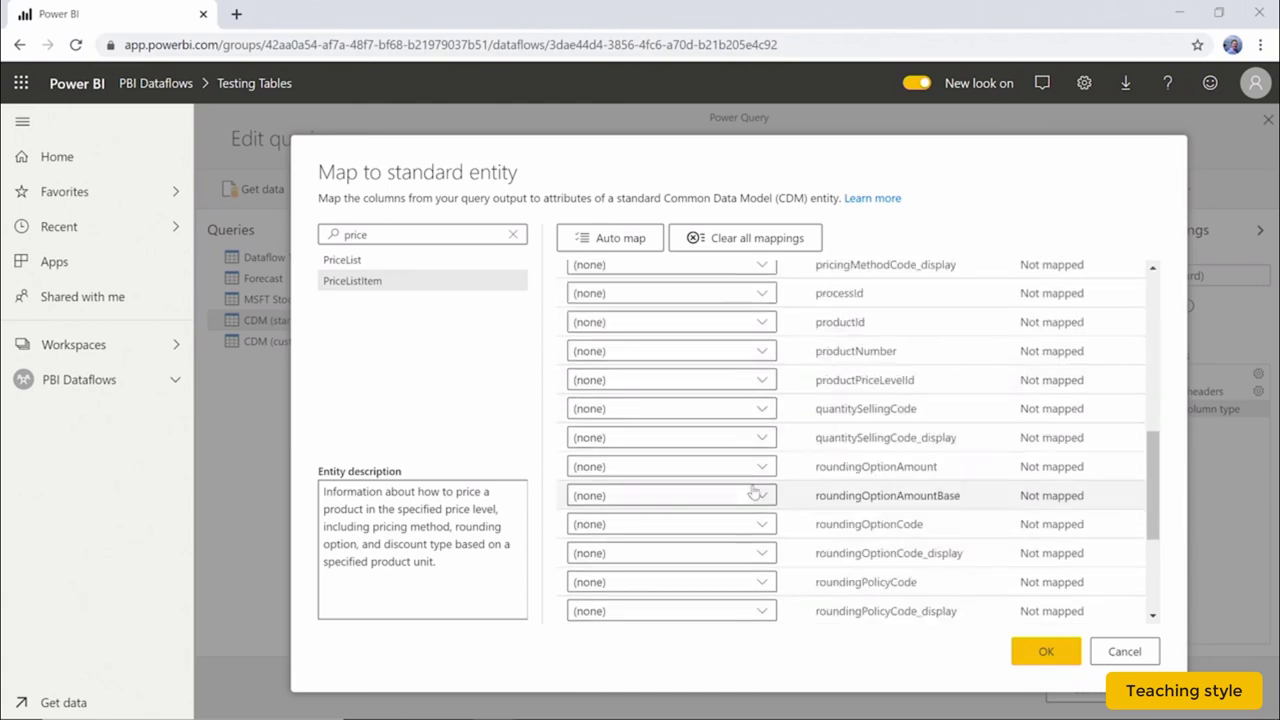
scroll(787, 395, "up", 4)
left_click(762, 440)
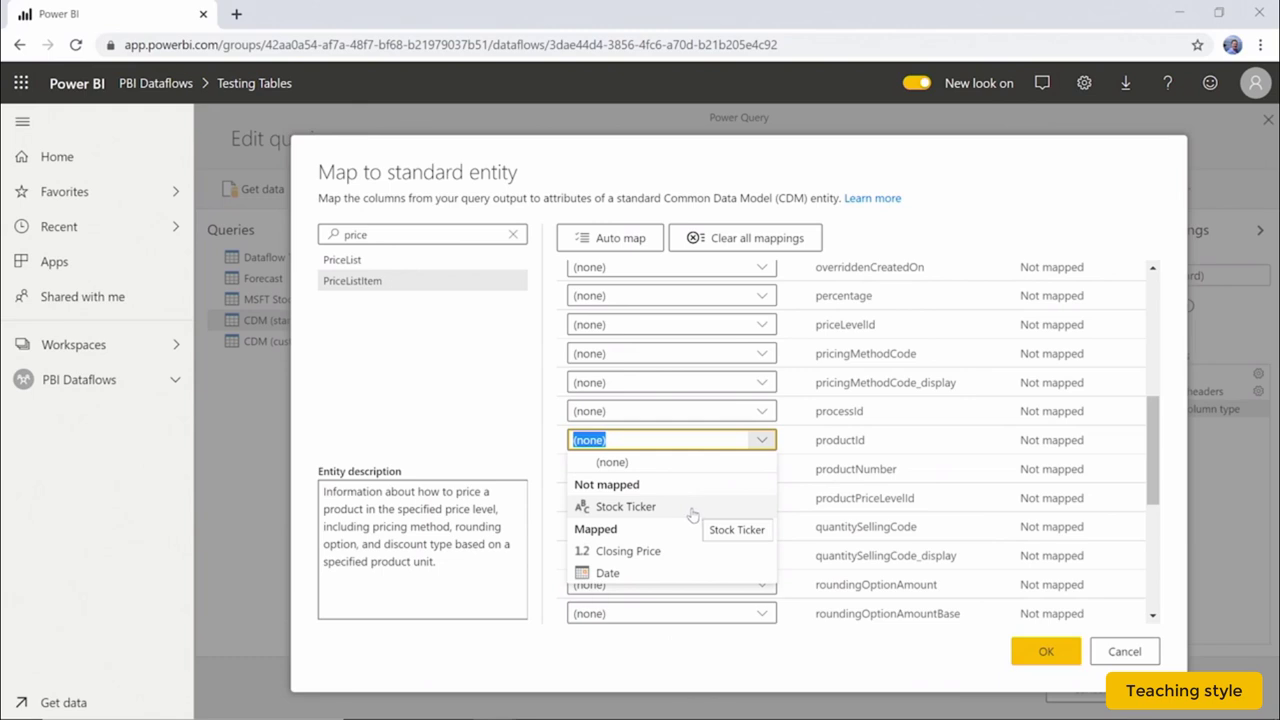
left_click(692, 508)
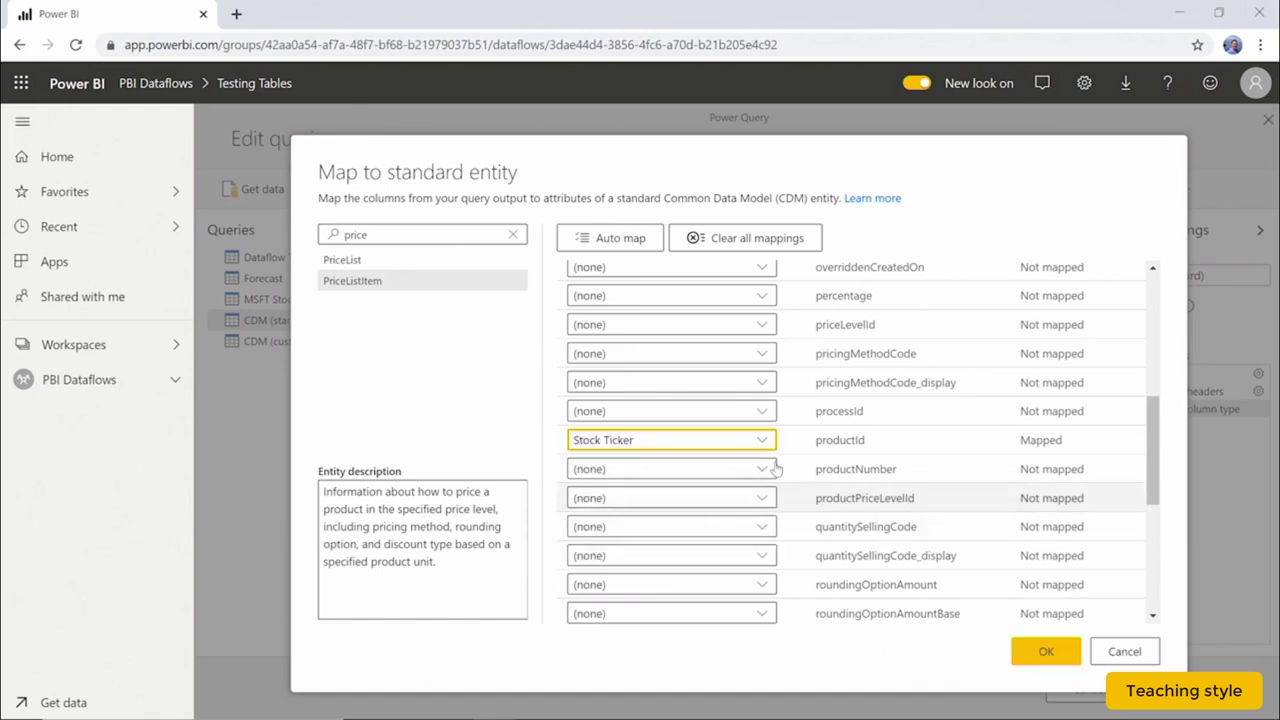
Confirm the PriceListItem column mapping and save the Testing Tables dataflow
left_click(1051, 654)
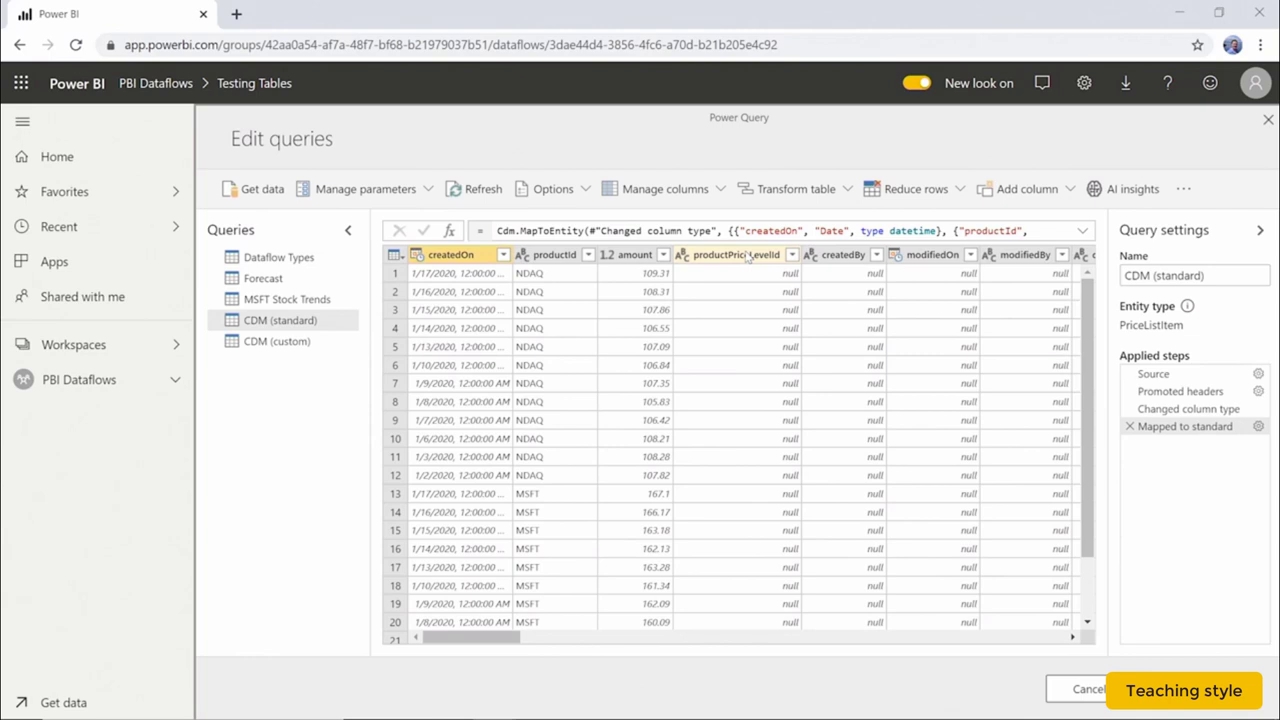
left_click(1192, 689)
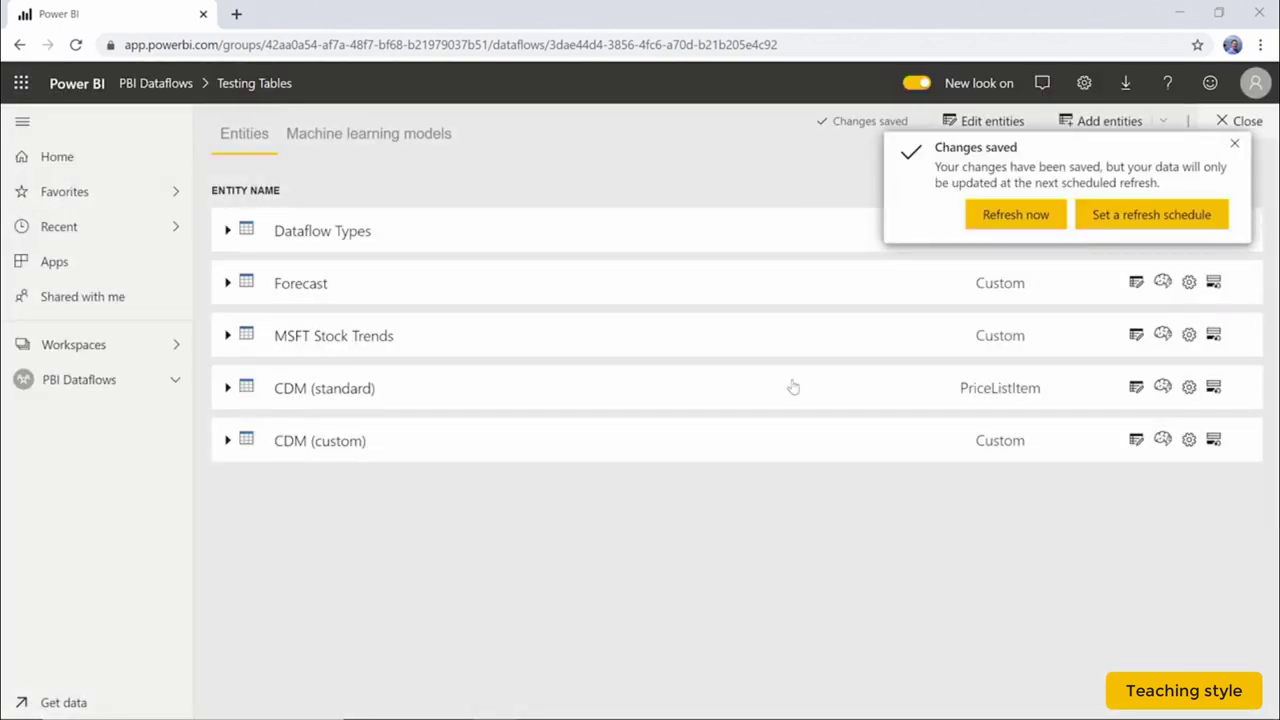
left_click(1234, 144)
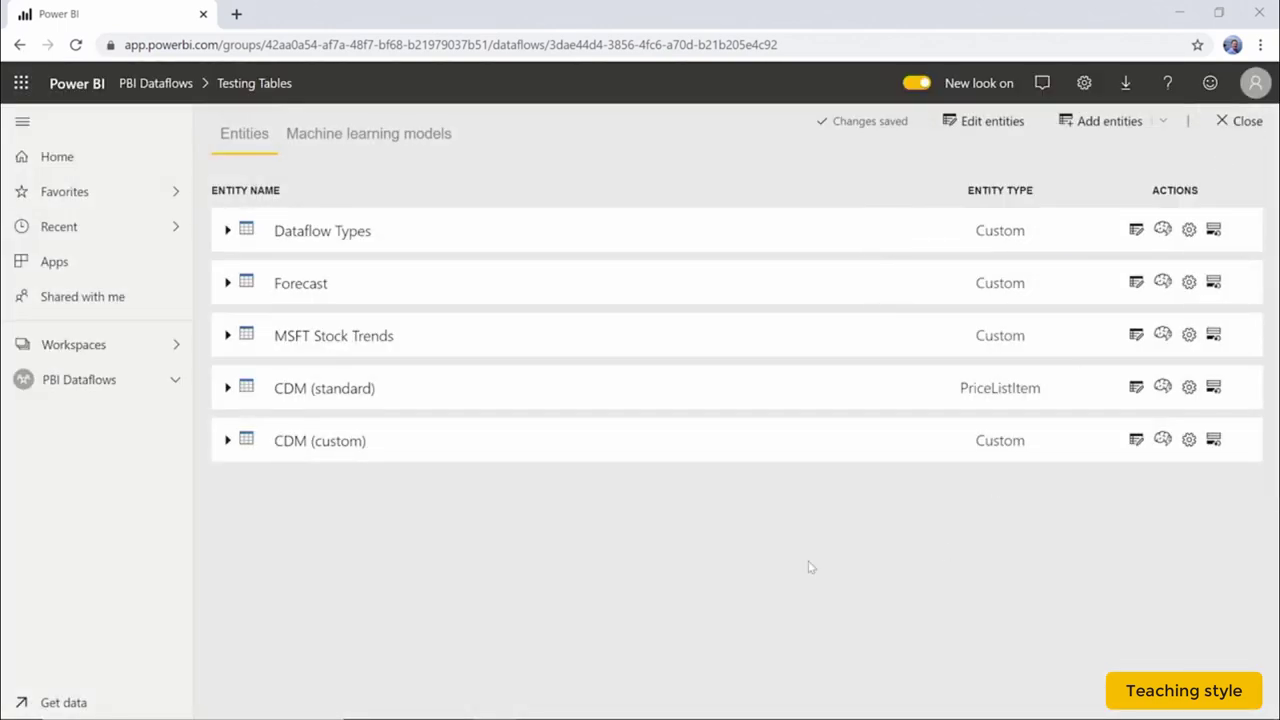